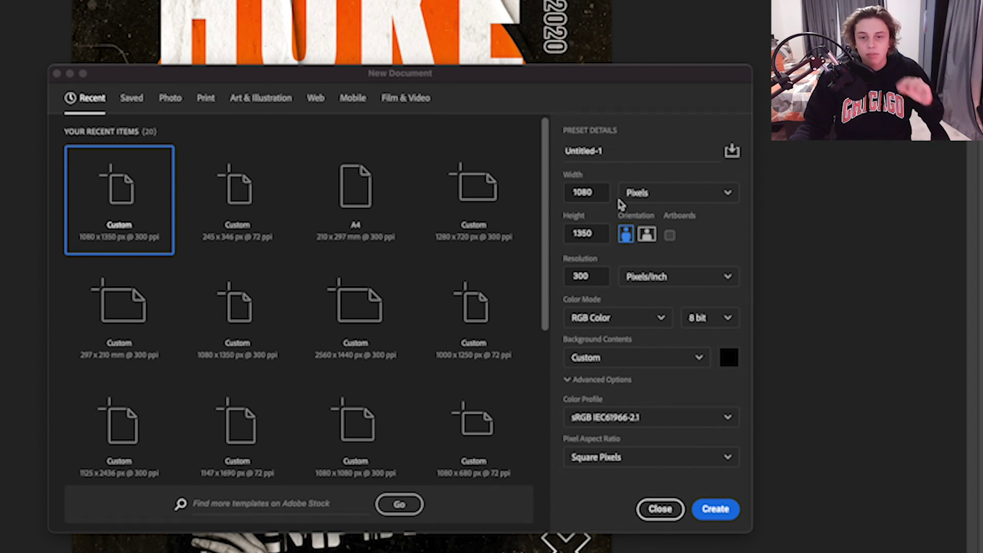
- Create the 1080 × 1350 document, unlock the Background layer and fill it white
{"action": "left_click", "coordinate": [713, 509]}
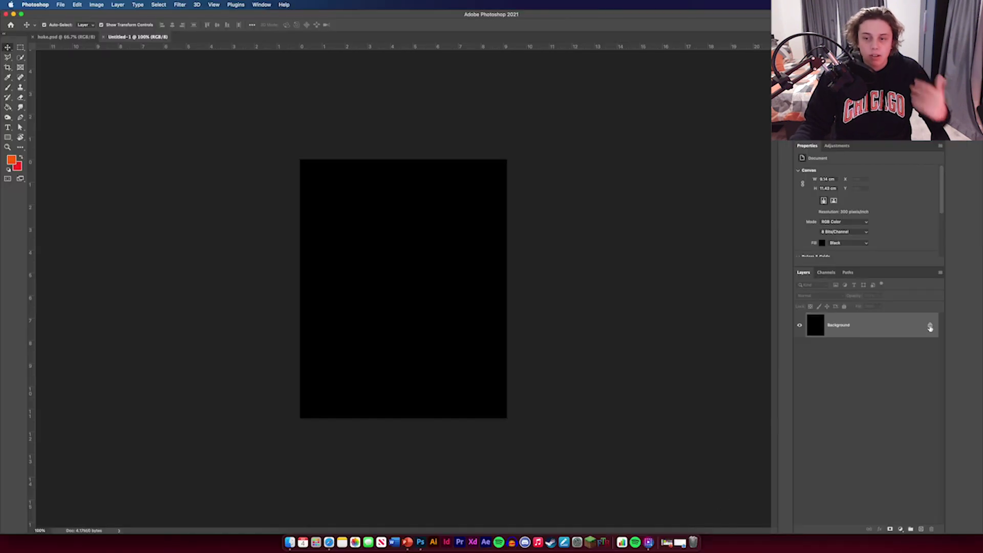
{"action": "left_click", "coordinate": [930, 327]}
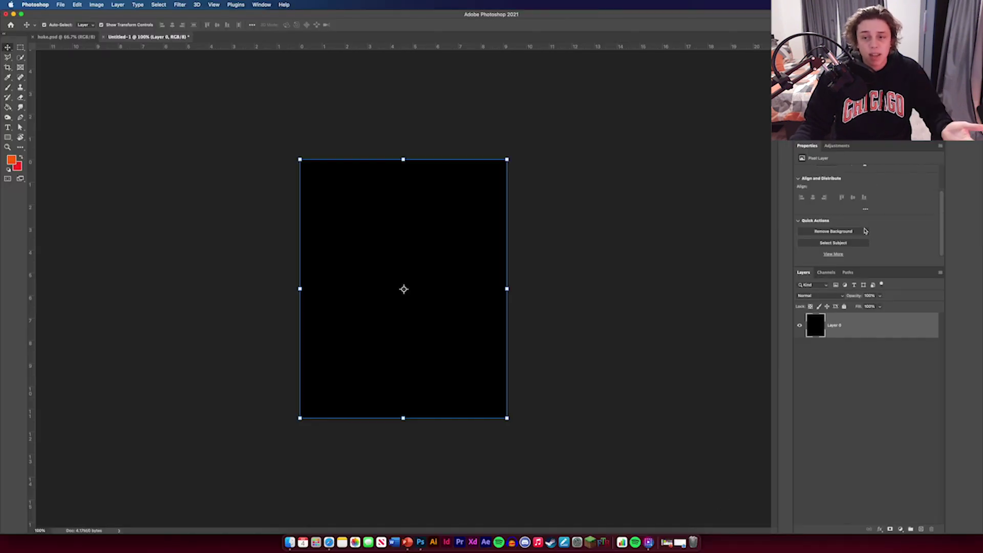
{"action": "scroll", "coordinate": [864, 258], "scroll_direction": "up", "scroll_amount": 2}
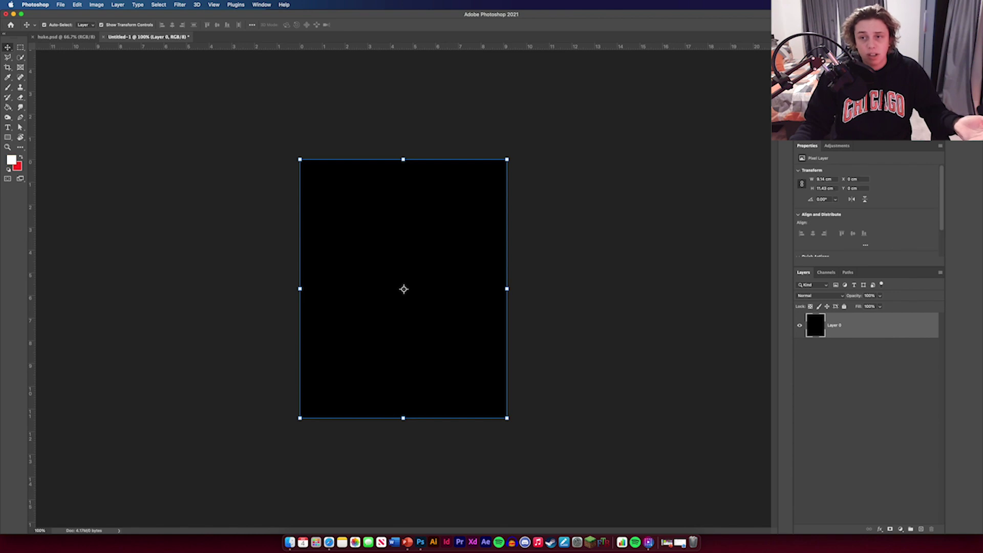
{"action": "key", "text": "g"}
{"action": "key", "text": "alt+BackSpace"}
{"action": "key", "text": "v"}
{"action": "left_click", "coordinate": [178, 226]}
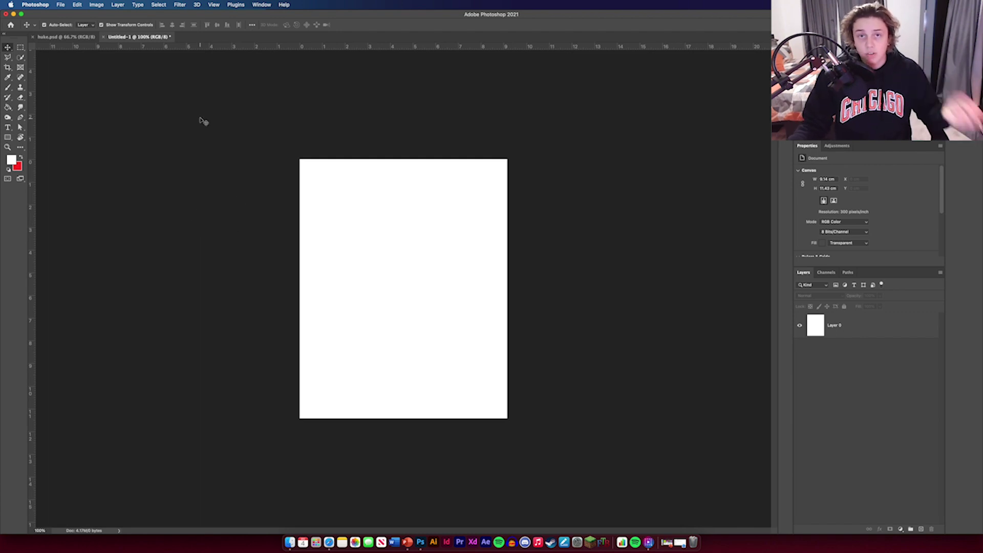
- Place the asphalt texture as a smart object and name its layer pavement
{"action": "left_click", "coordinate": [64, 37]}
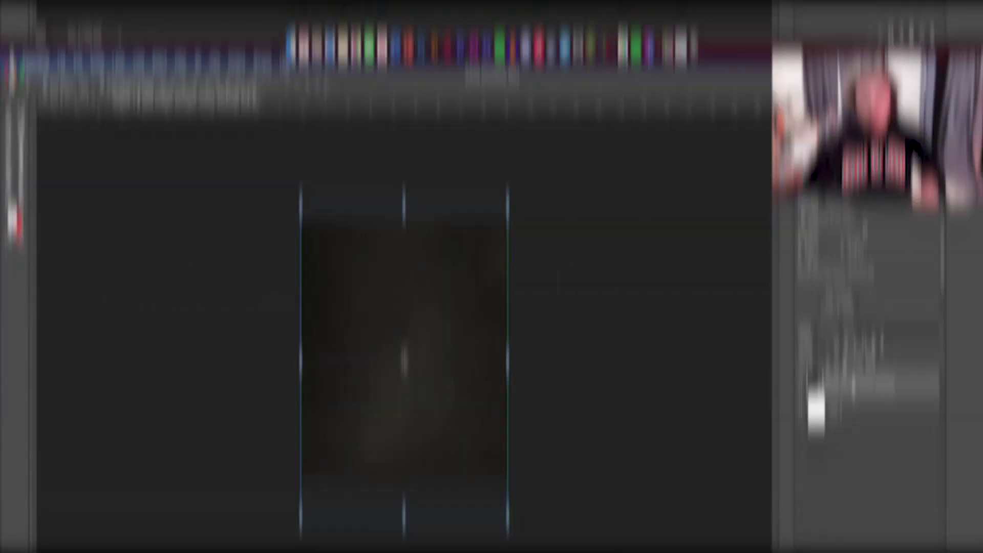
{"action": "type", "text": "te"}
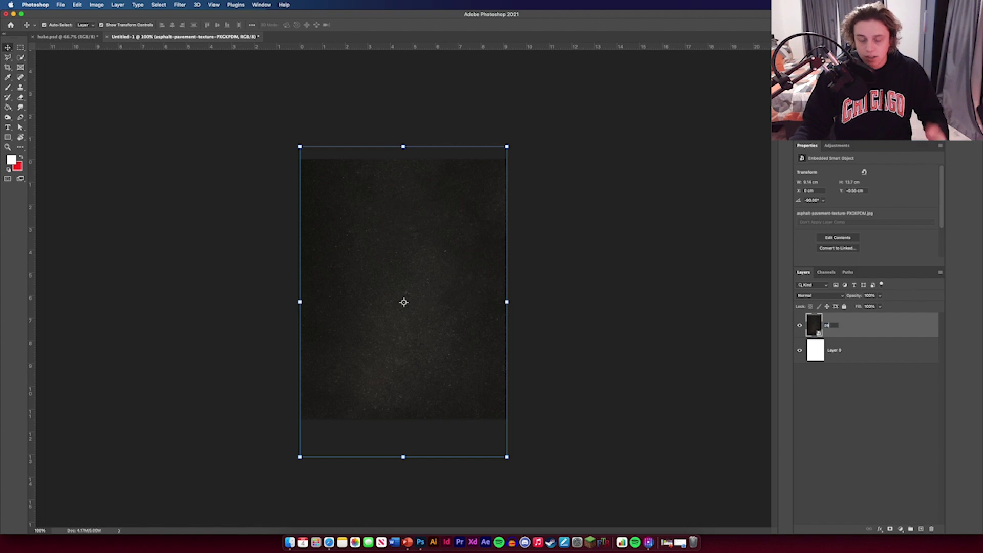
{"action": "key", "text": "Return"}
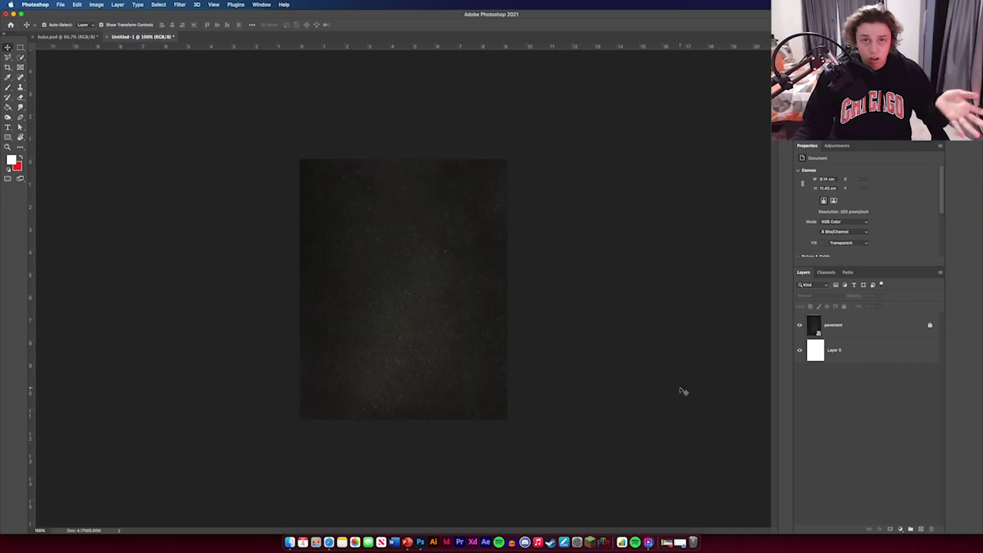
- Draw a large white circle in the upper canvas with the Ellipse Tool
{"action": "left_click_drag", "start_coordinate": [8, 137], "coordinate": [41, 145]}
{"action": "left_click_drag", "start_coordinate": [329, 177], "coordinate": [491, 340]}
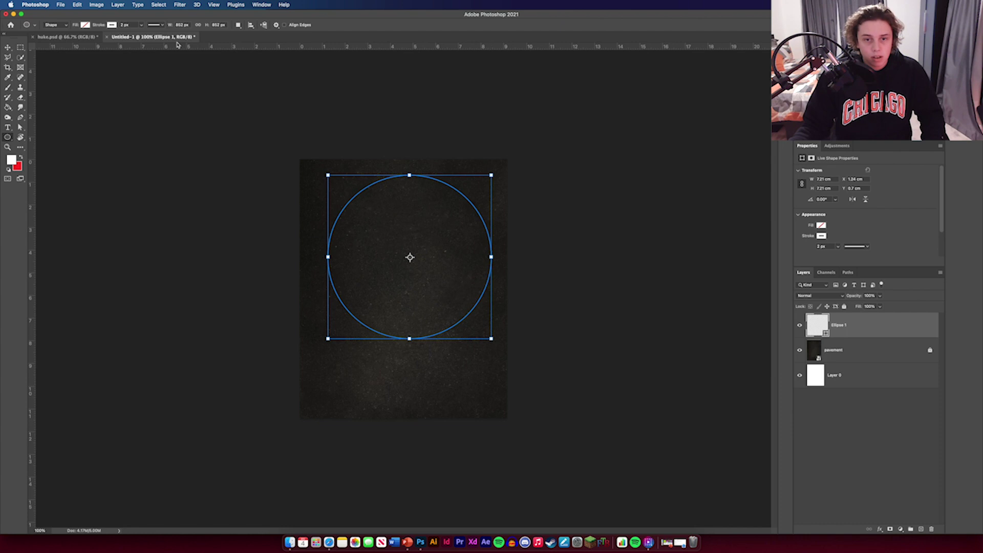
{"action": "left_click", "coordinate": [85, 25]}
{"action": "left_click", "coordinate": [45, 56]}
{"action": "left_click", "coordinate": [8, 47]}
{"action": "mouse_move", "coordinate": [458, 257]}
{"action": "left_mouse_down"}
{"action": "mouse_move", "coordinate": [443, 257]}
{"action": "mouse_move", "coordinate": [452, 258]}
{"action": "left_mouse_up"}
{"action": "left_click", "coordinate": [573, 290]}
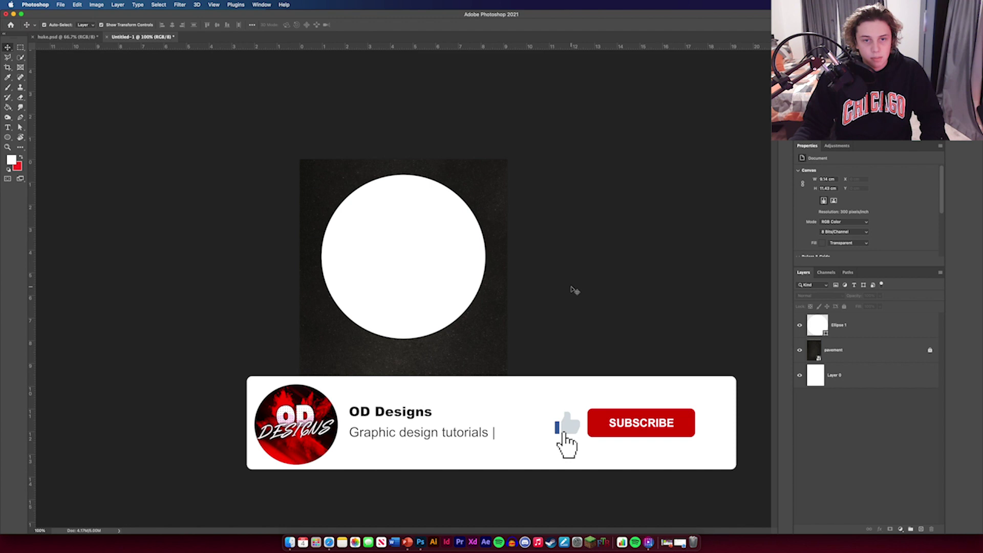
- Add a reversed Gradient Overlay layer style to Ellipse 1
{"action": "left_click", "coordinate": [868, 334]}
{"action": "double_click", "coordinate": [877, 328]}
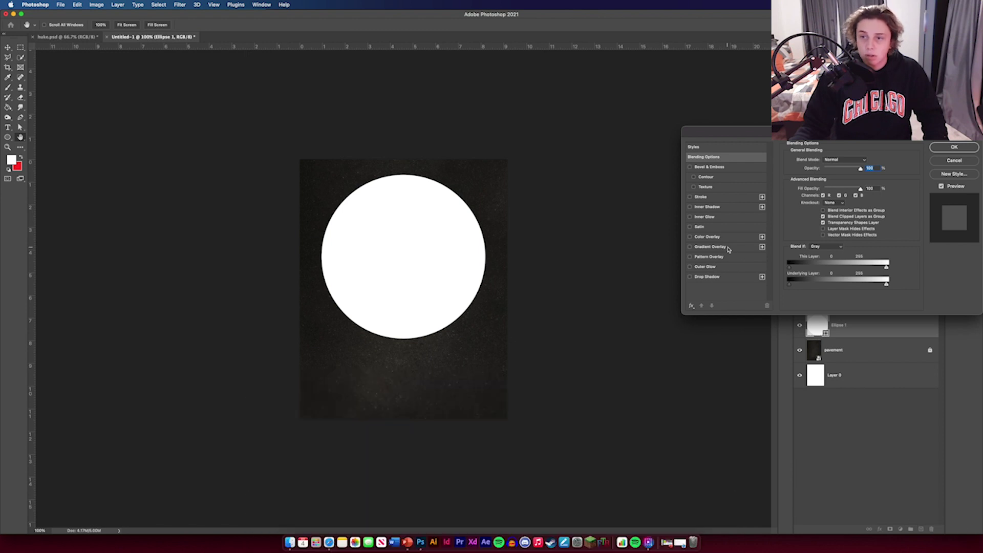
{"action": "left_click", "coordinate": [729, 249]}
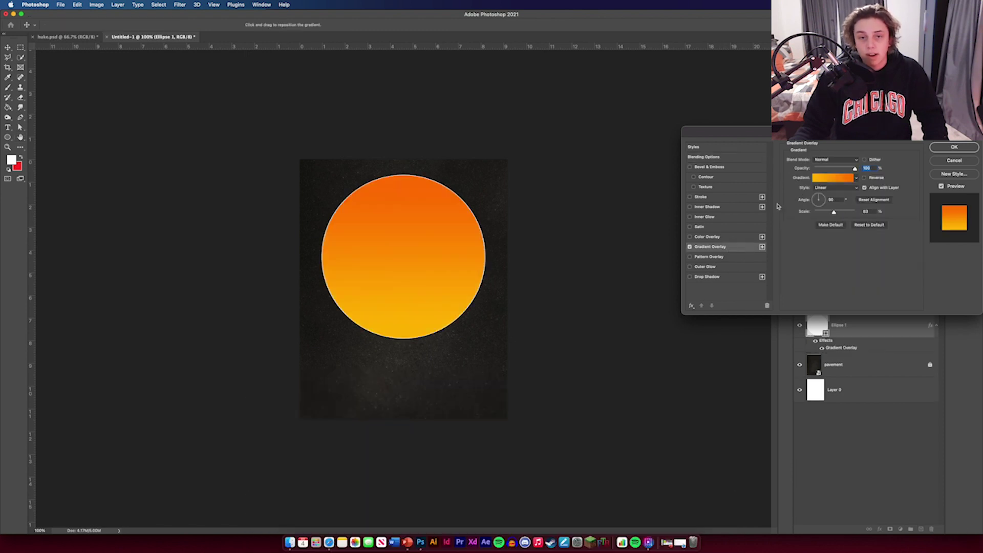
{"action": "left_click", "coordinate": [855, 178]}
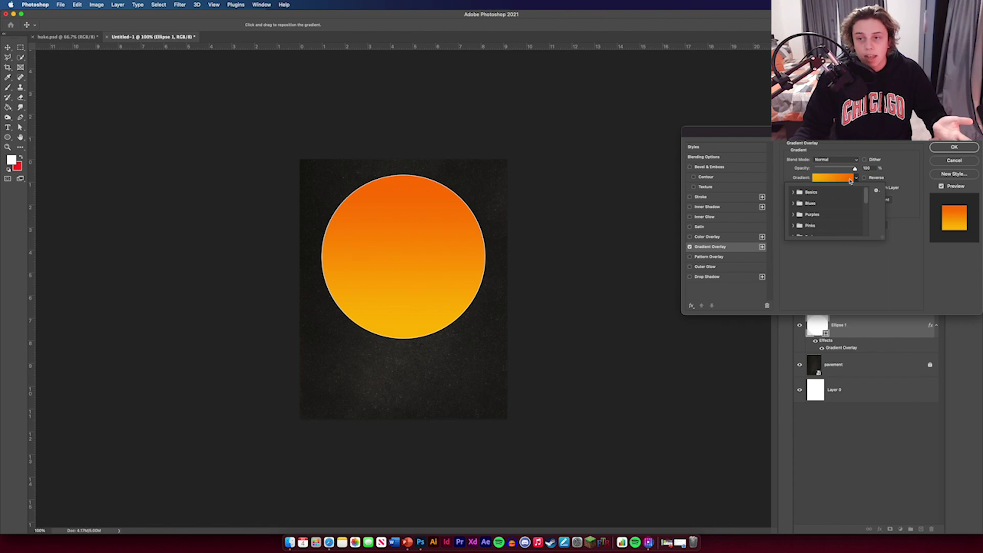
{"action": "left_click", "coordinate": [847, 179]}
{"action": "left_click", "coordinate": [848, 177]}
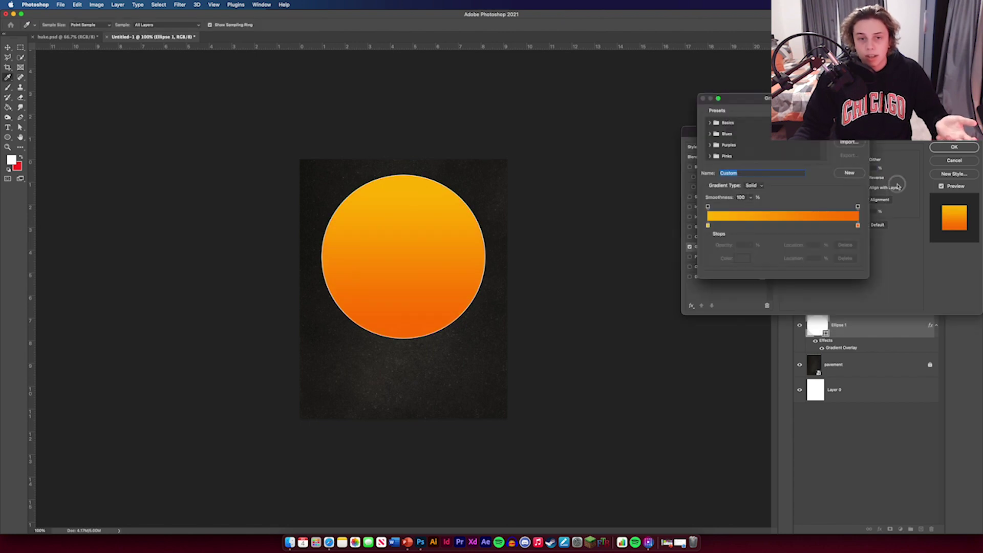
{"action": "key", "text": "Escape"}
{"action": "left_click", "coordinate": [865, 178]}
{"action": "left_click", "coordinate": [837, 179]}
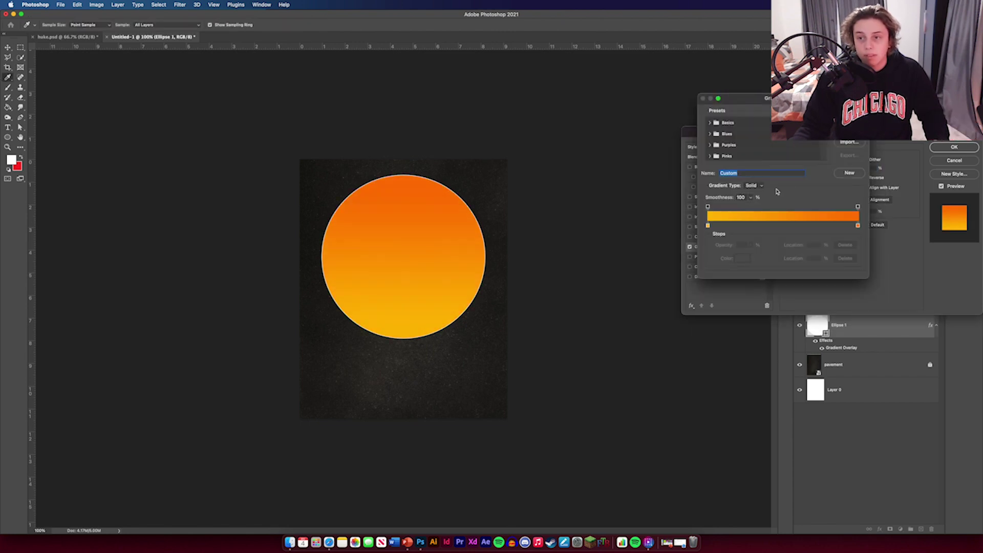
- Set the gradient stops to #FFBA00 and #FF7800 and apply the style
{"action": "double_click", "coordinate": [708, 227]}
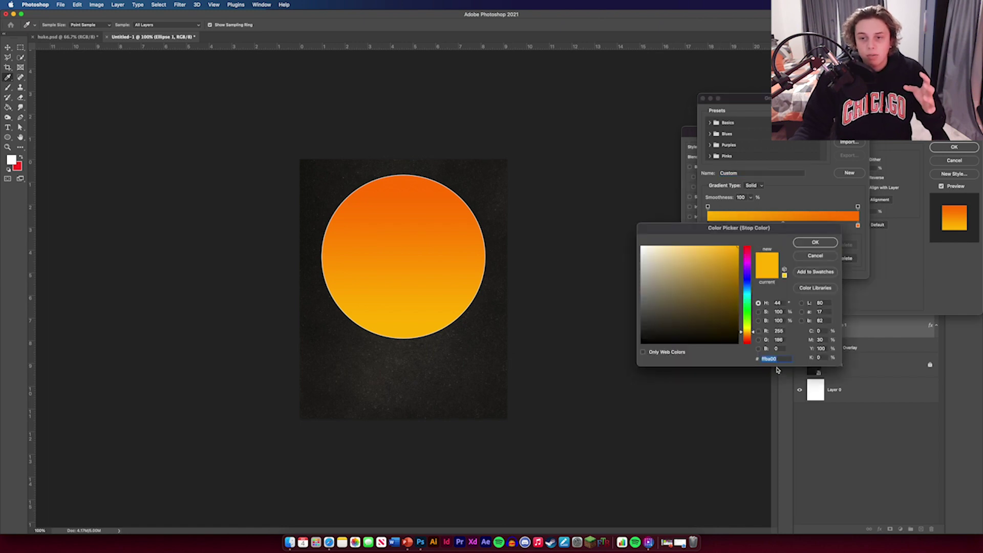
{"action": "left_click", "coordinate": [817, 242]}
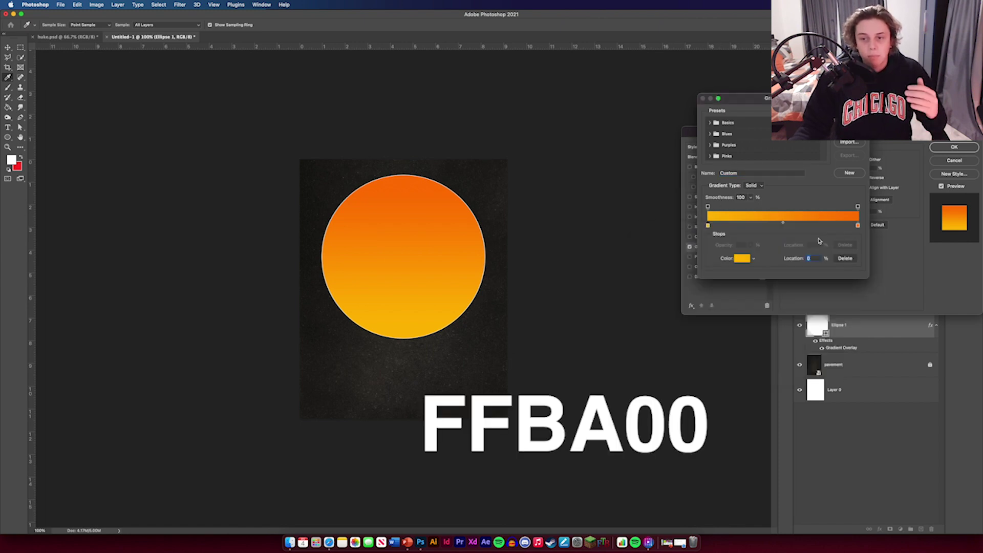
{"action": "double_click", "coordinate": [858, 225]}
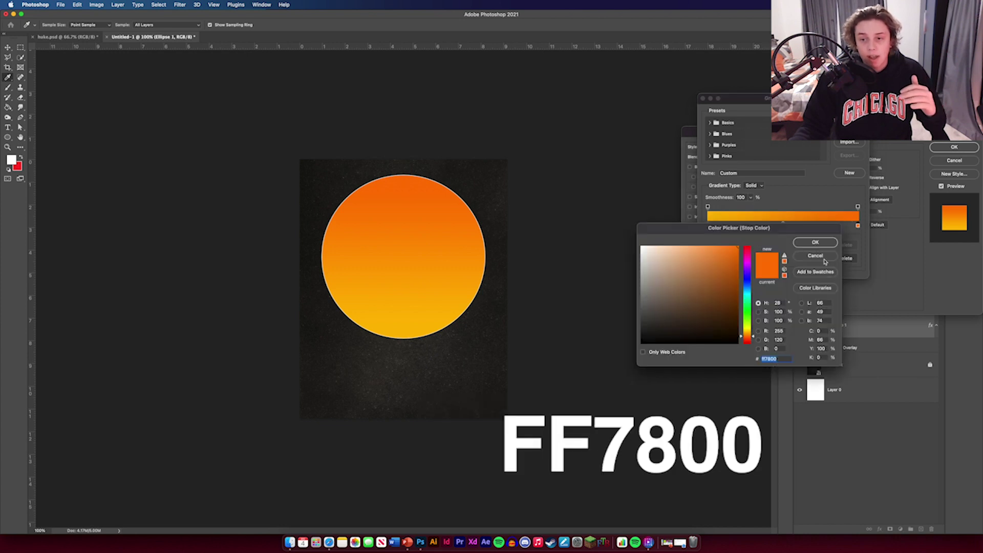
{"action": "left_click", "coordinate": [818, 242]}
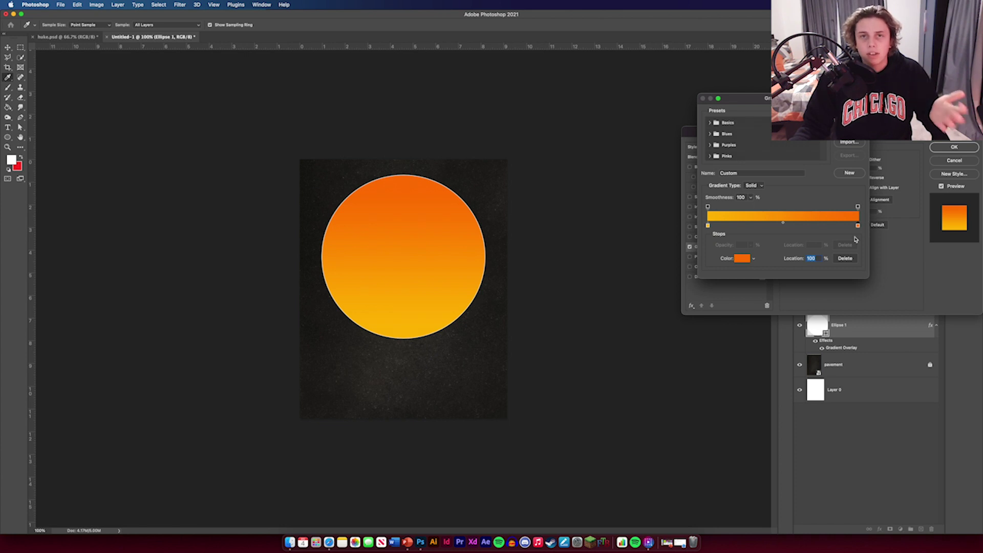
{"action": "key", "text": "Return"}
{"action": "left_click", "coordinate": [947, 149]}
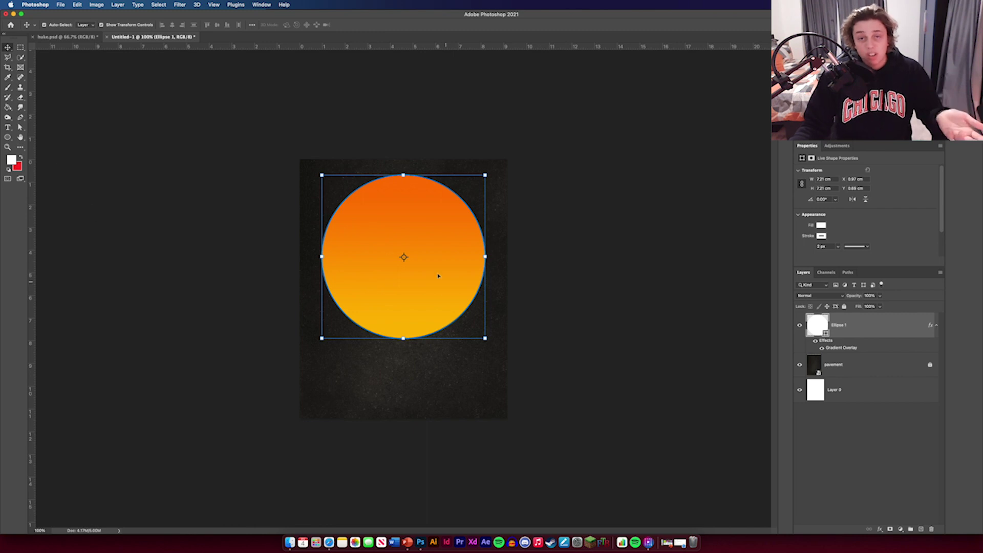
- Type HUKE as a new text layer and move it to the top centre of the canvas
{"action": "left_click", "coordinate": [8, 137]}
{"action": "left_click", "coordinate": [85, 24]}
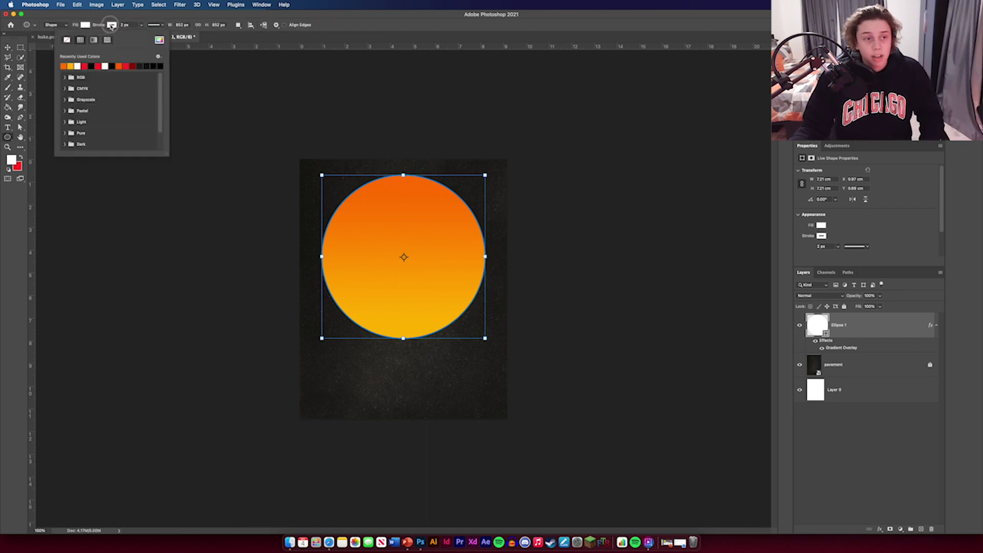
{"action": "left_click", "coordinate": [8, 47]}
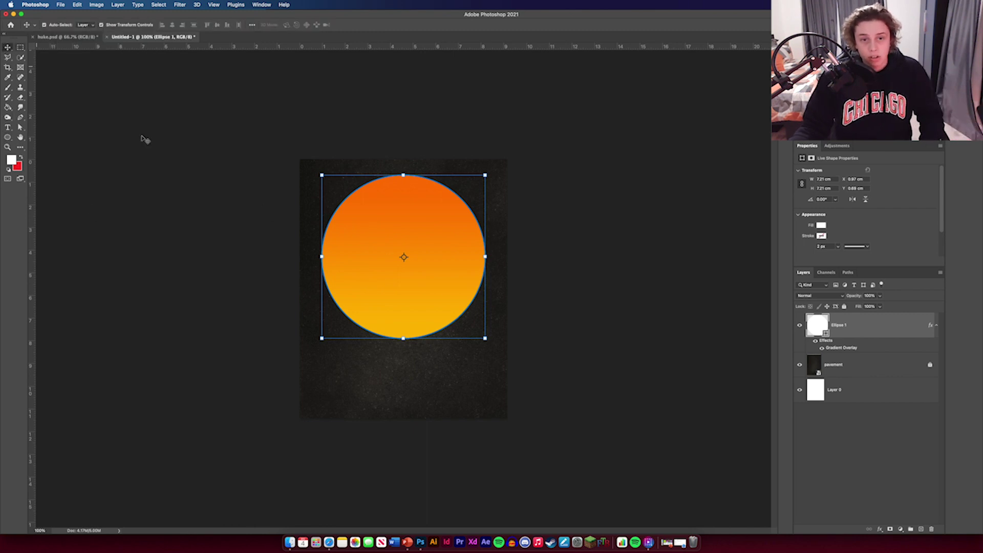
{"action": "left_click", "coordinate": [285, 211]}
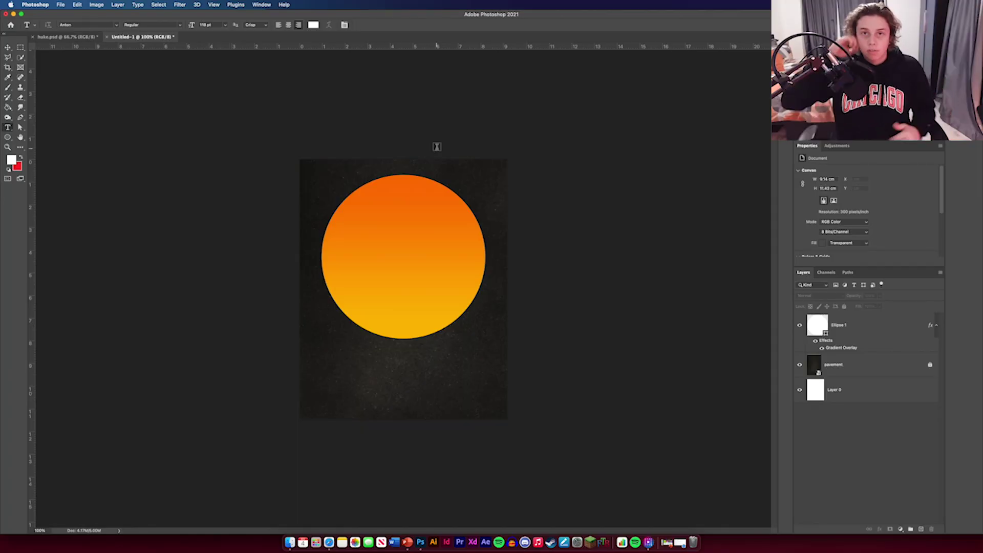
{"action": "left_click", "coordinate": [344, 329]}
{"action": "type", "text": "HUKE"}
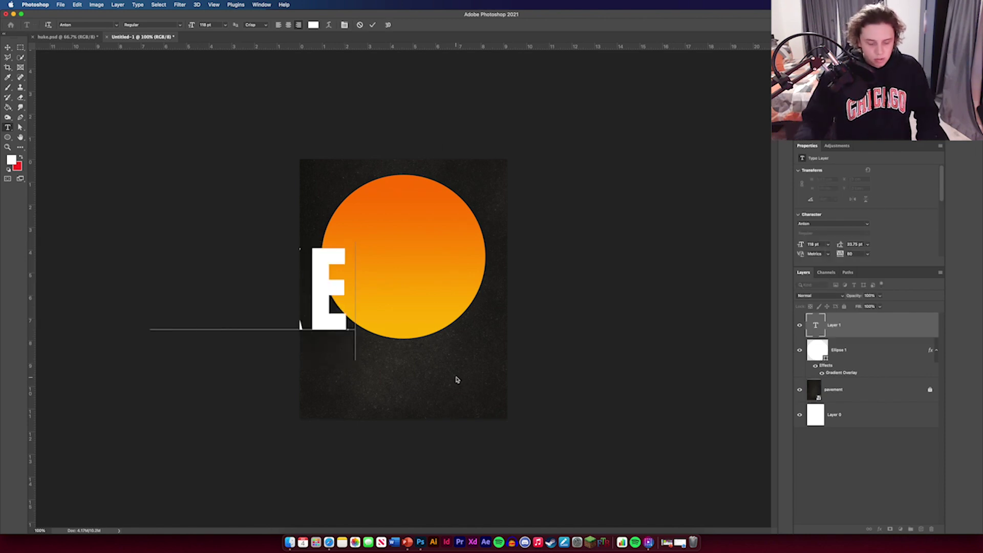
{"action": "left_click", "coordinate": [8, 47]}
{"action": "left_click_drag", "start_coordinate": [337, 289], "coordinate": [501, 212]}
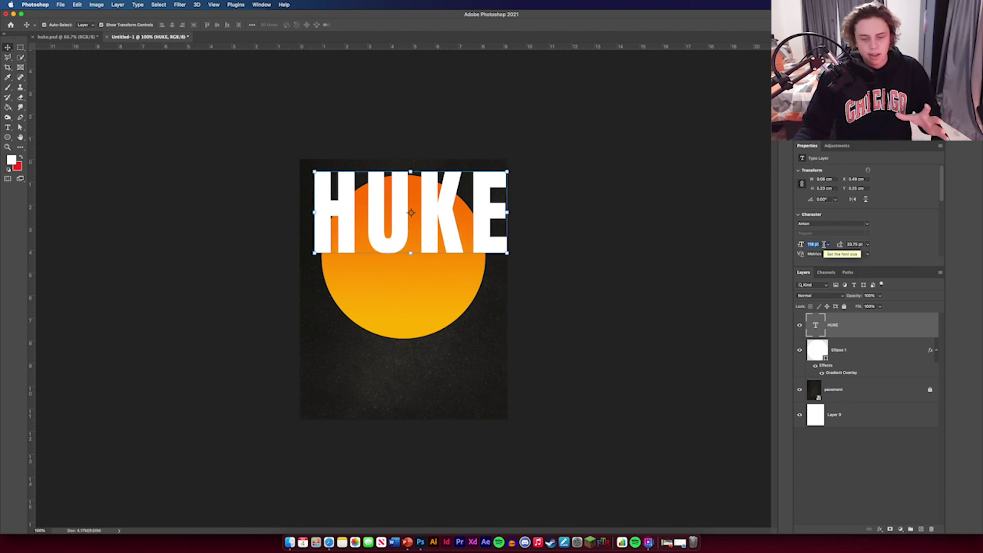
{"action": "left_click", "coordinate": [723, 375]}
{"action": "left_click_drag", "start_coordinate": [443, 209], "coordinate": [437, 211]}
- Scale HUKE down to about 82% and nudge it slightly higher
{"action": "key", "text": "ctrl+t"}
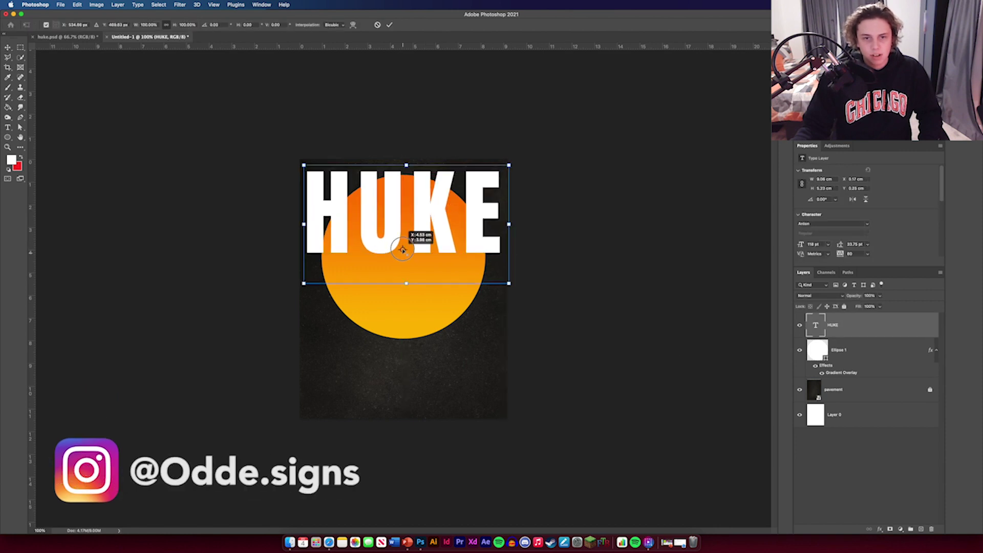
{"action": "left_click_drag", "start_coordinate": [404, 248], "coordinate": [403, 248]}
{"action": "left_click_drag", "start_coordinate": [406, 284], "coordinate": [406, 272]}
{"action": "left_click", "coordinate": [390, 25]}
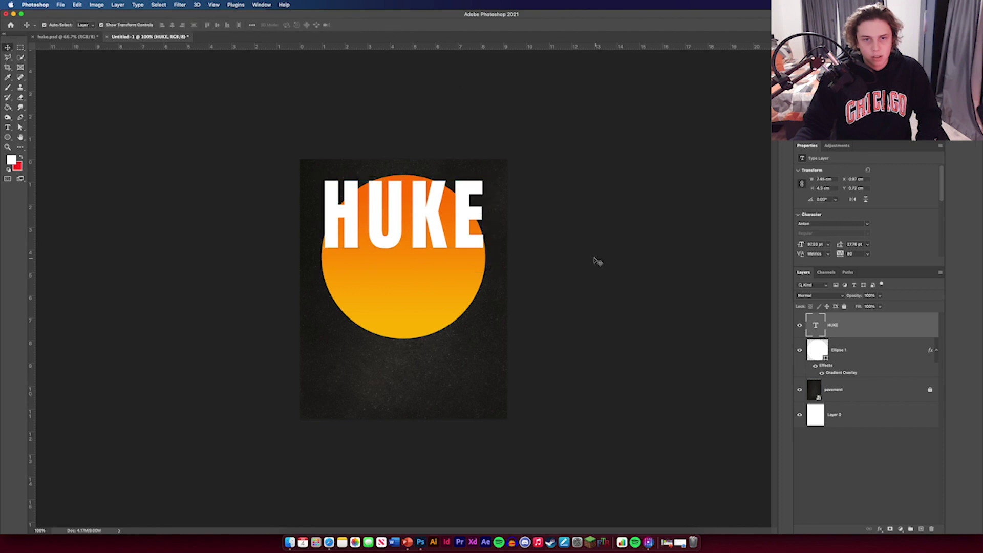
{"action": "left_click", "coordinate": [592, 261]}
{"action": "mouse_move", "coordinate": [416, 213]}
{"action": "left_mouse_down"}
{"action": "mouse_move", "coordinate": [424, 192]}
{"action": "mouse_move", "coordinate": [418, 207]}
{"action": "left_mouse_up"}
- Shrink the circle to 6.60 cm, raise it slightly, and duplicate HUKE directly below
{"action": "left_click", "coordinate": [428, 302]}
{"action": "left_click_drag", "start_coordinate": [404, 339], "coordinate": [404, 333]}
{"action": "left_click", "coordinate": [389, 25]}
{"action": "left_click_drag", "start_coordinate": [415, 282], "coordinate": [416, 265]}
{"action": "left_click", "coordinate": [609, 288]}
{"action": "left_click", "coordinate": [431, 221]}
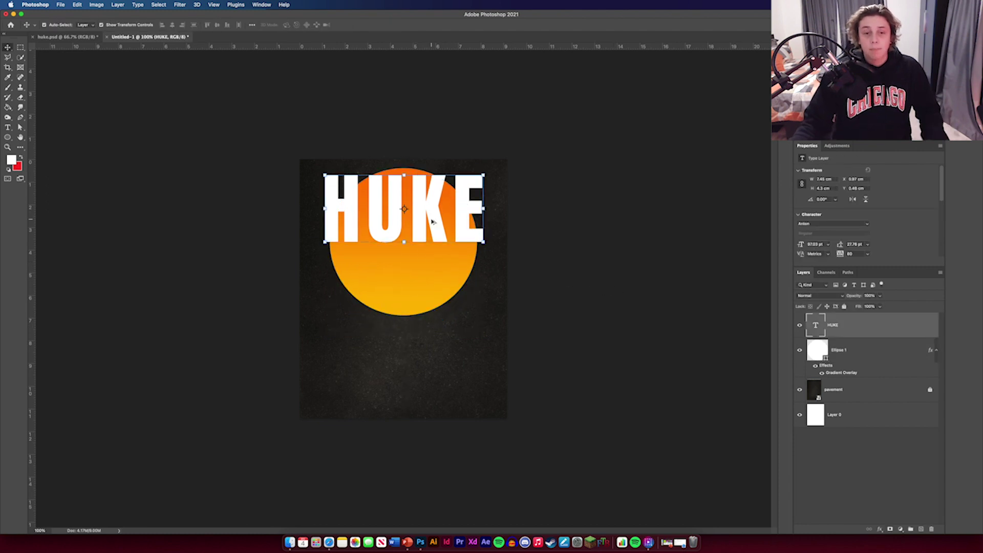
{"action": "left_click_drag", "start_coordinate": [430, 215], "coordinate": [428, 355]}
- Scale all three HUKE lines to 82% and move the stack up
{"action": "left_click", "coordinate": [426, 277], "text": "shift"}
{"action": "left_click", "coordinate": [428, 215], "text": "shift"}
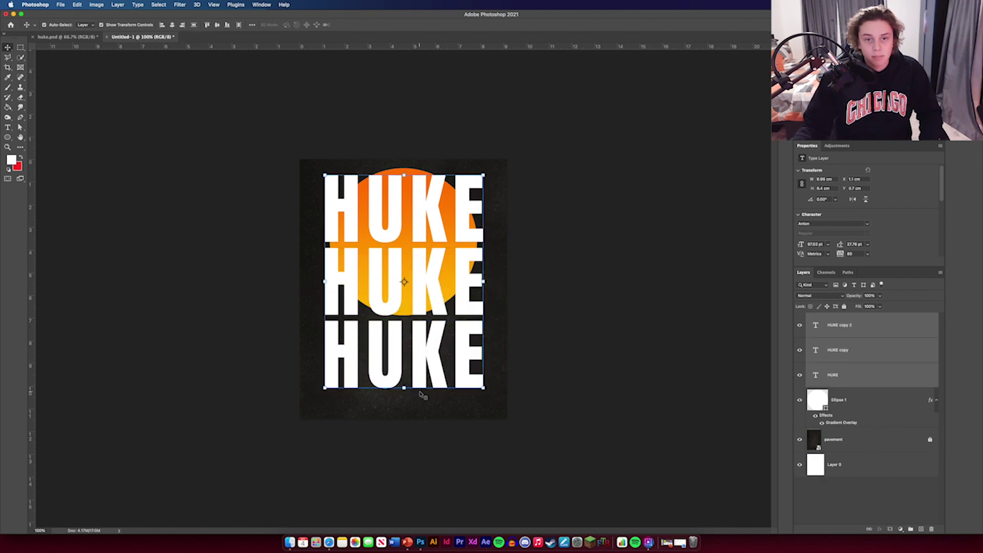
{"action": "left_click_drag", "start_coordinate": [403, 387], "coordinate": [404, 368]}
{"action": "left_click_drag", "start_coordinate": [427, 288], "coordinate": [417, 259]}
{"action": "key", "text": "Return"}
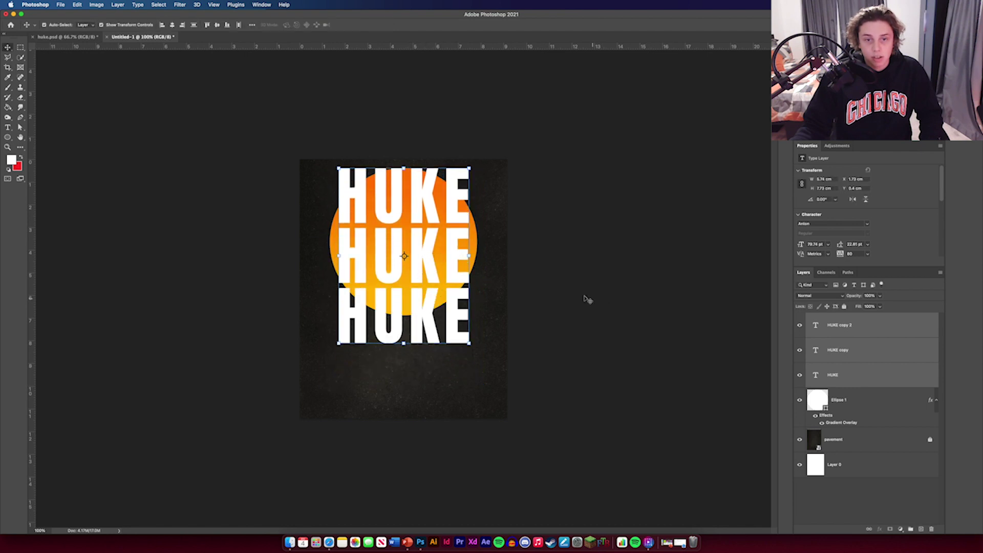
{"action": "left_click", "coordinate": [580, 296]}
- Set HUKE copy and HUKE copy 2 to 0% fill with a white Stroke style each
{"action": "left_click", "coordinate": [416, 254]}
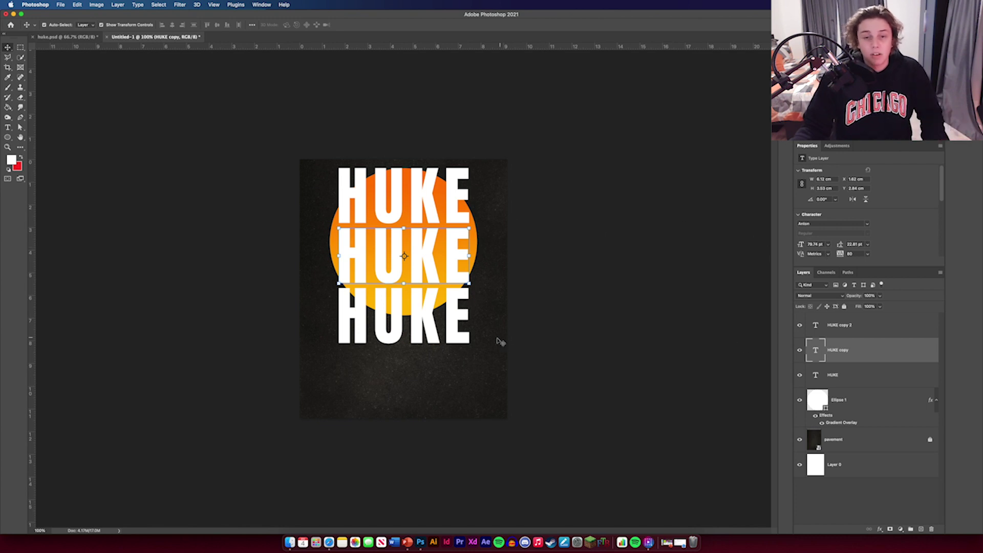
{"action": "left_click", "coordinate": [920, 322], "text": "shift"}
{"action": "left_click_drag", "start_coordinate": [861, 308], "coordinate": [676, 300]}
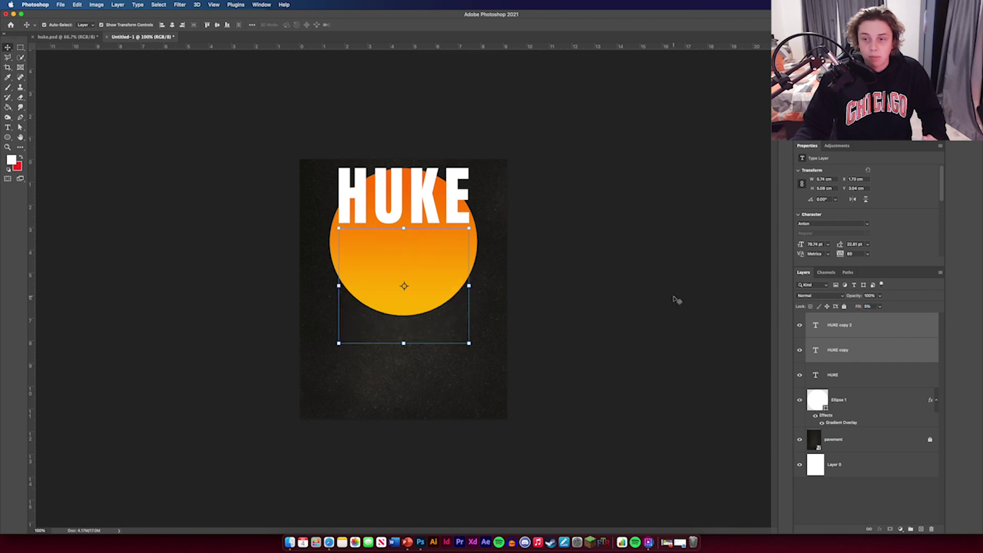
{"action": "double_click", "coordinate": [914, 357]}
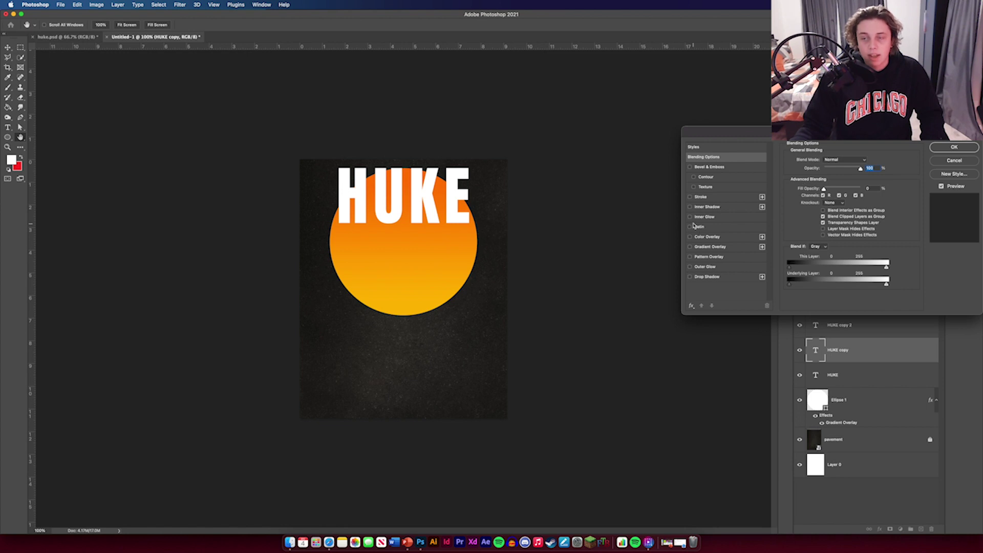
{"action": "left_click", "coordinate": [690, 197]}
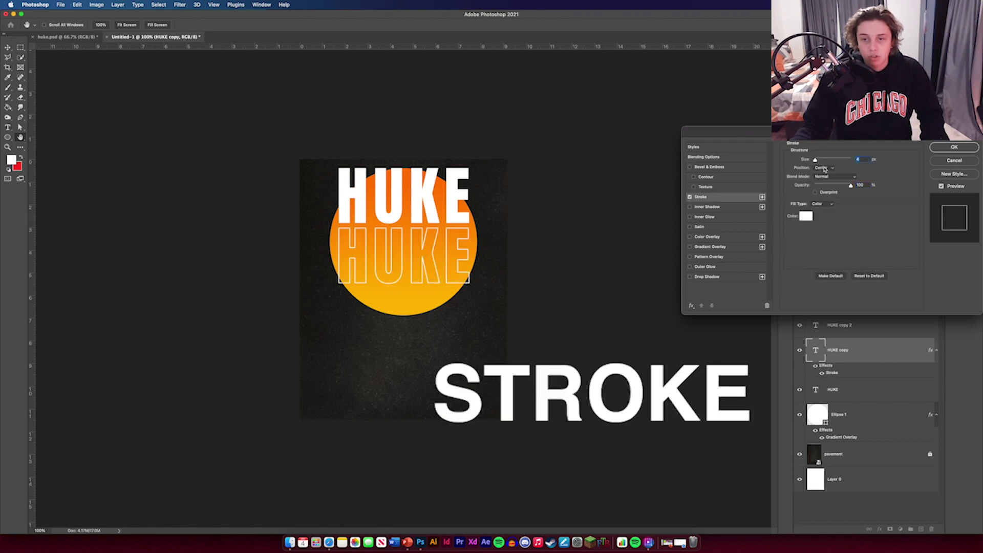
{"action": "left_click", "coordinate": [941, 149]}
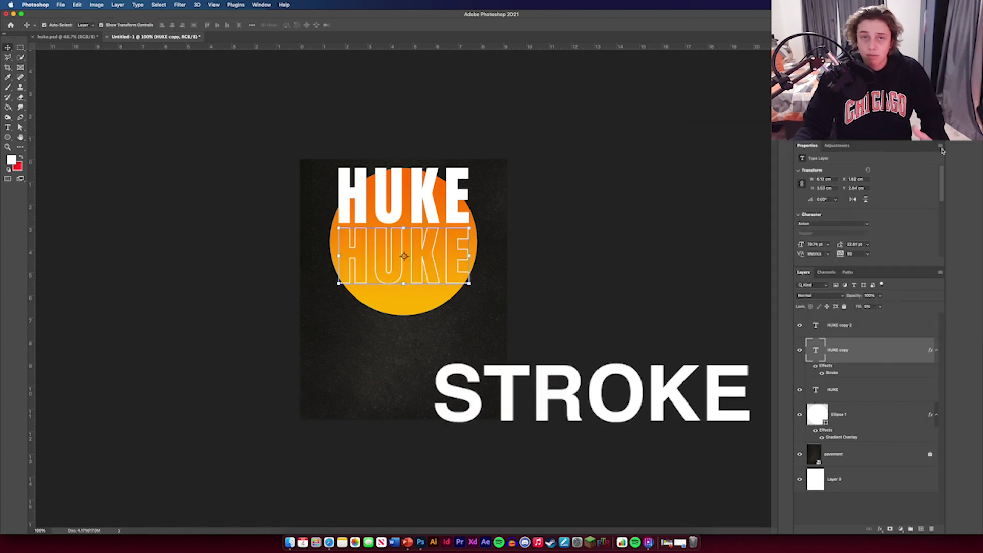
{"action": "double_click", "coordinate": [866, 331]}
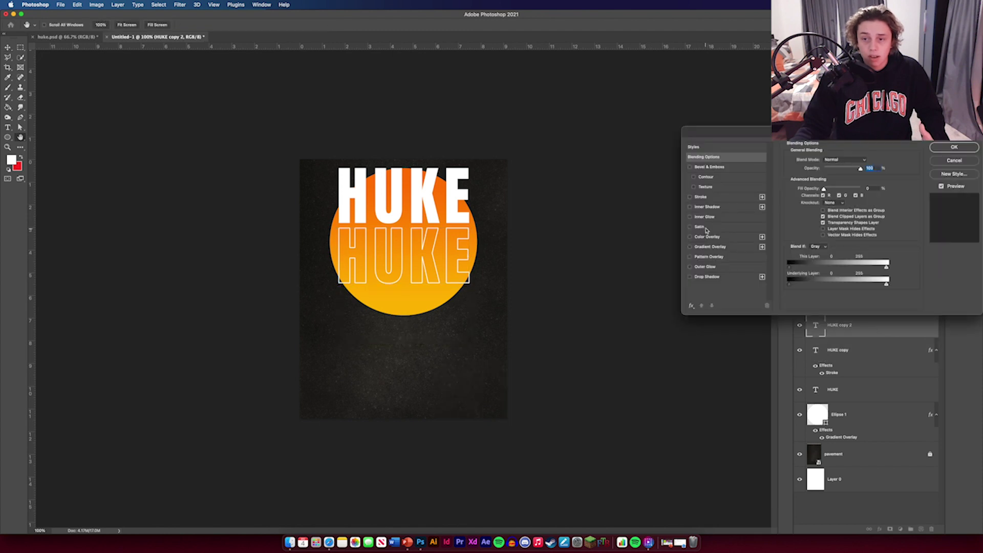
{"action": "left_click", "coordinate": [710, 199]}
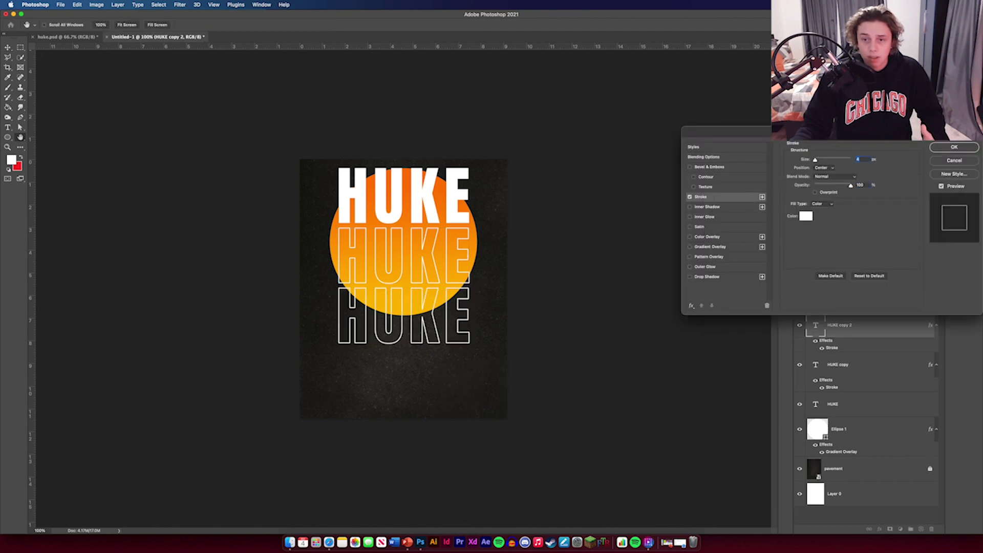
{"action": "left_click", "coordinate": [947, 149]}
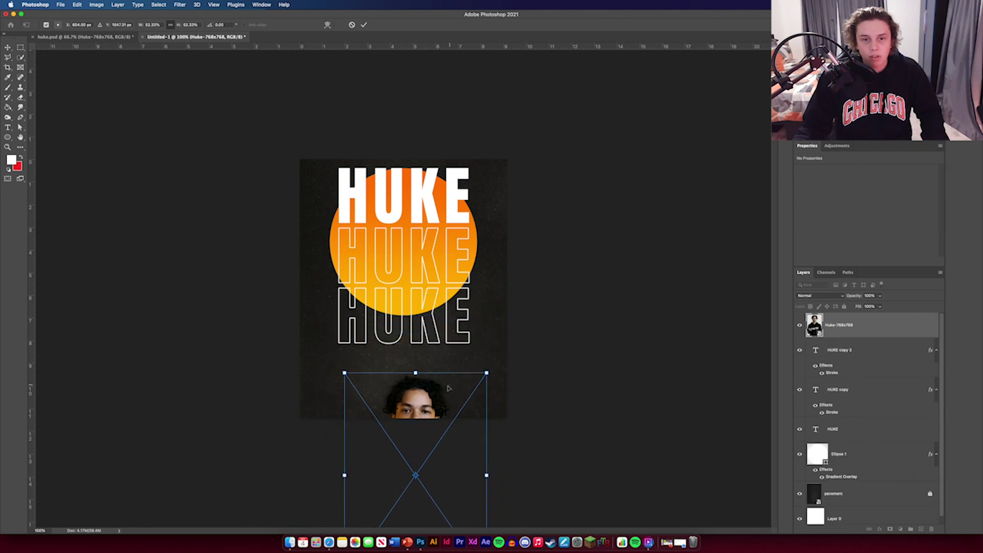
- Move the placed portrait up, shrink it to about 47% and centre it at the poster bottom
{"action": "left_click_drag", "start_coordinate": [425, 400], "coordinate": [416, 236]}
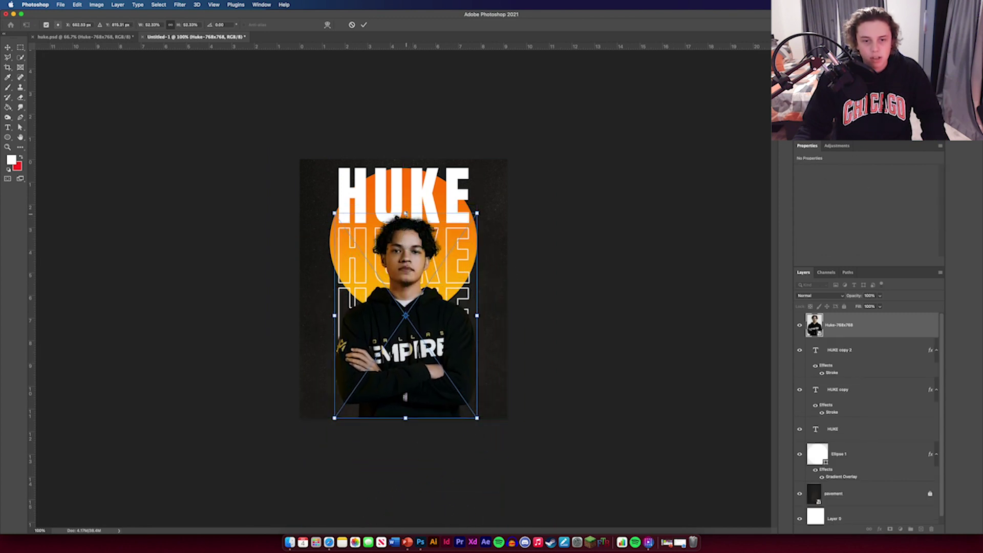
{"action": "left_click_drag", "start_coordinate": [407, 210], "coordinate": [405, 232]}
{"action": "left_click_drag", "start_coordinate": [405, 321], "coordinate": [407, 320]}
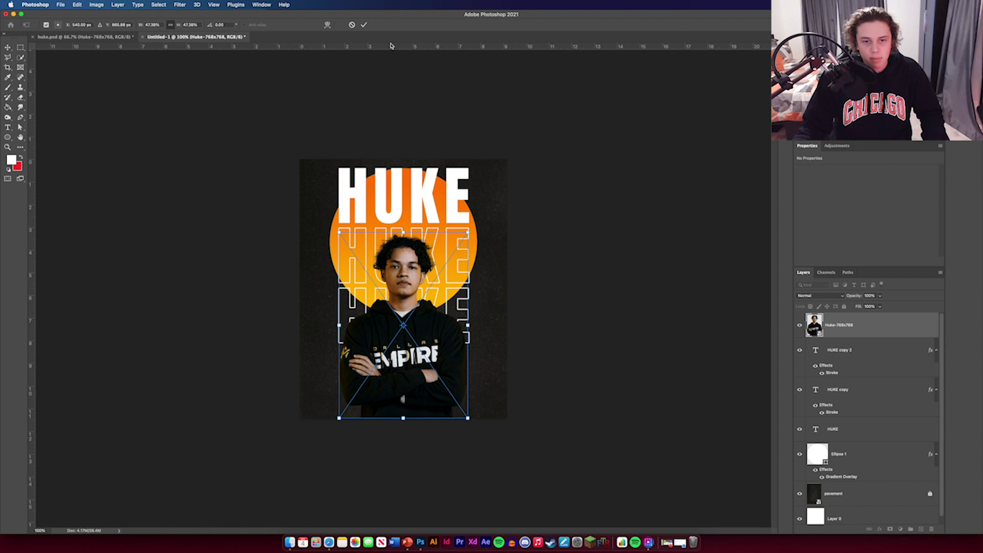
{"action": "left_click", "coordinate": [363, 24]}
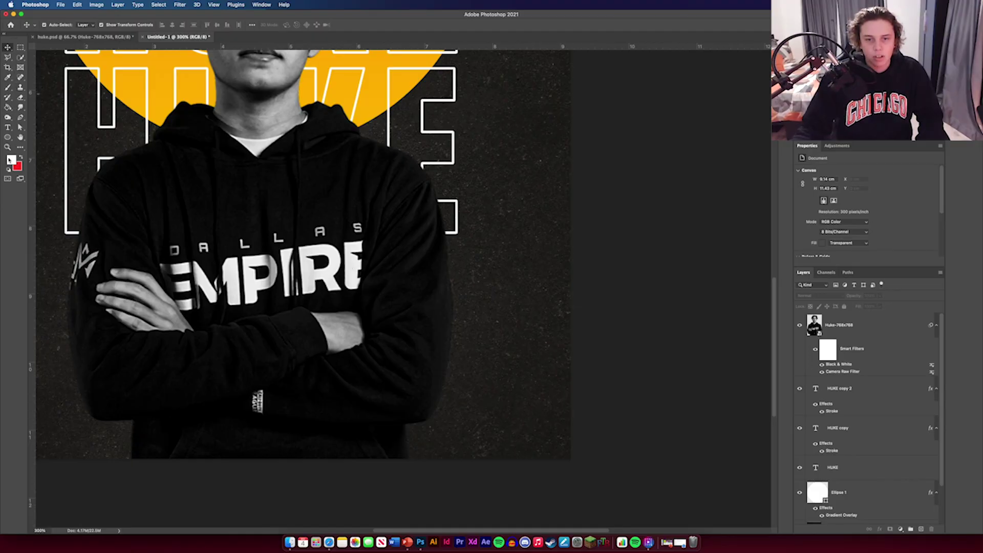
- Open the shape drawing tools menu
{"action": "right_click", "coordinate": [7, 137]}
- Draw a thin rectangle beside the portrait, duplicate it into a cross, and lock both layers
{"action": "left_click", "coordinate": [36, 136]}
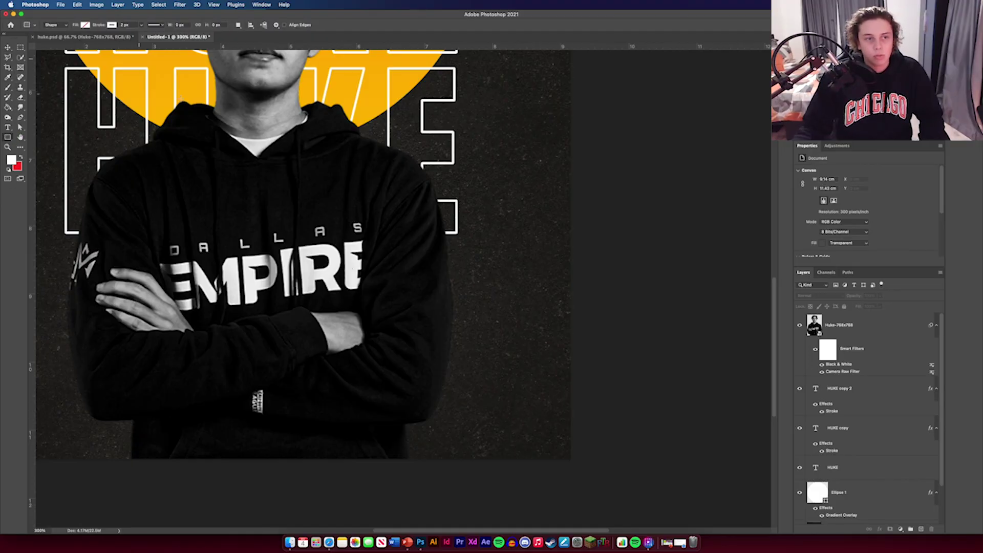
{"action": "left_click_drag", "start_coordinate": [492, 287], "coordinate": [553, 307]}
{"action": "left_click", "coordinate": [8, 47]}
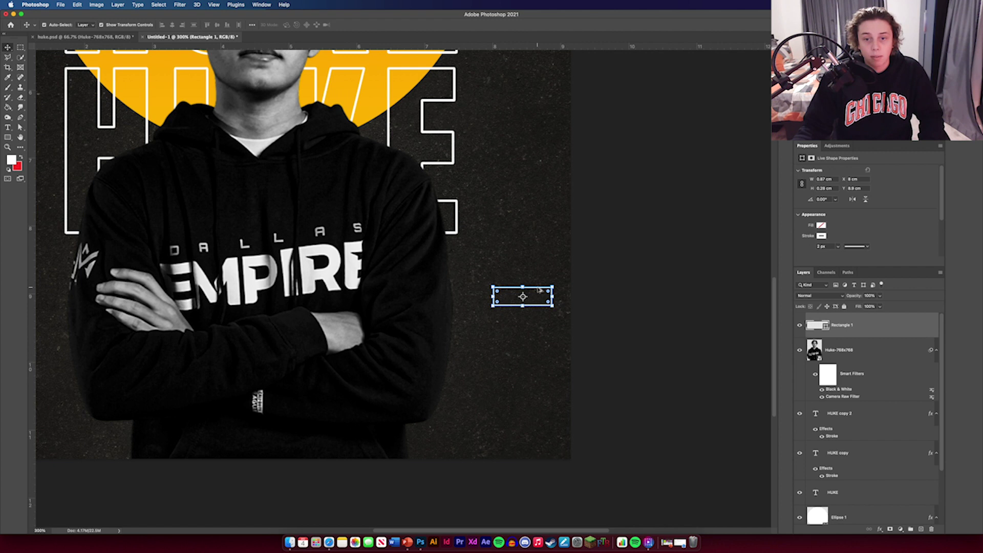
{"action": "key", "text": "super+j"}
{"action": "left_click_drag", "start_coordinate": [517, 258], "coordinate": [523, 296]}
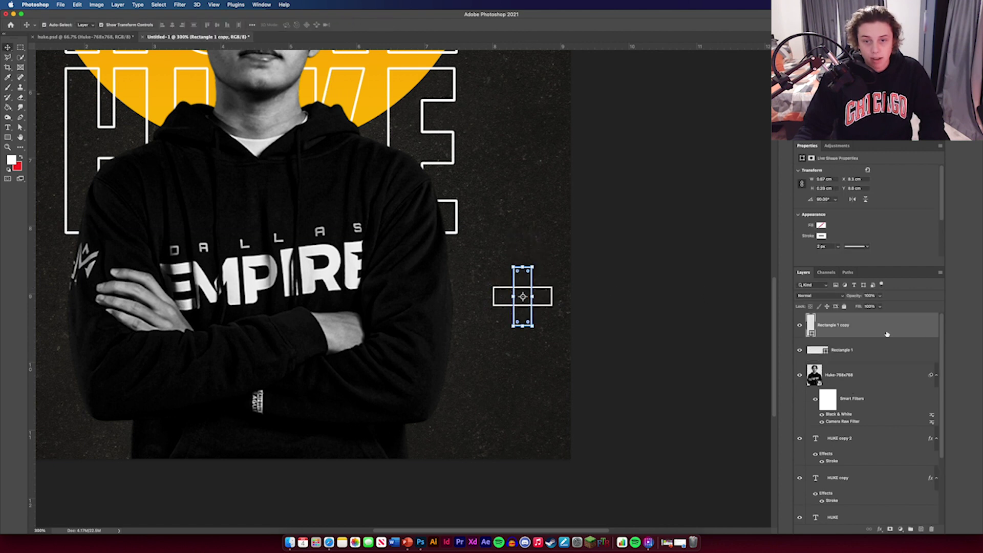
{"action": "left_click", "coordinate": [878, 350], "text": "shift"}
{"action": "left_click", "coordinate": [843, 306]}
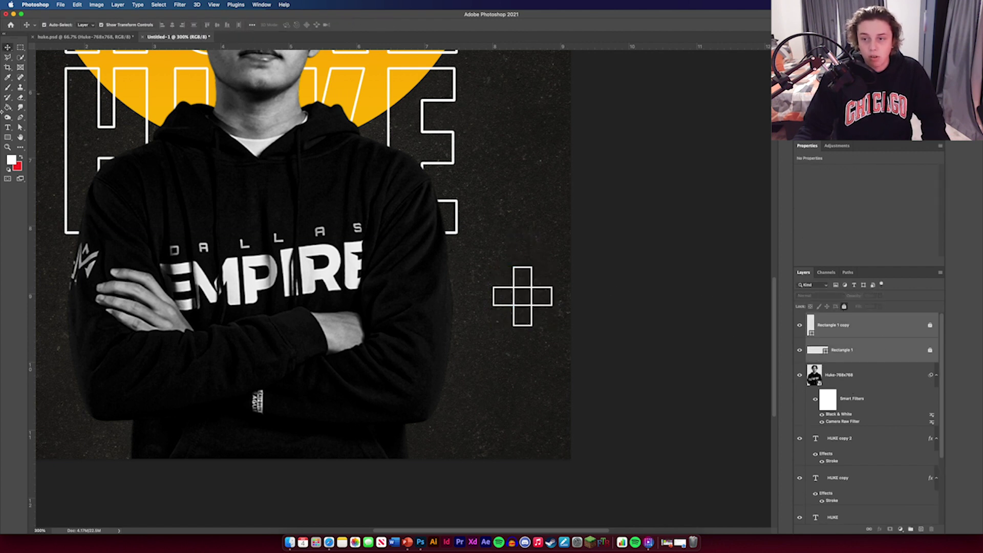
{"action": "left_click", "coordinate": [20, 117]}
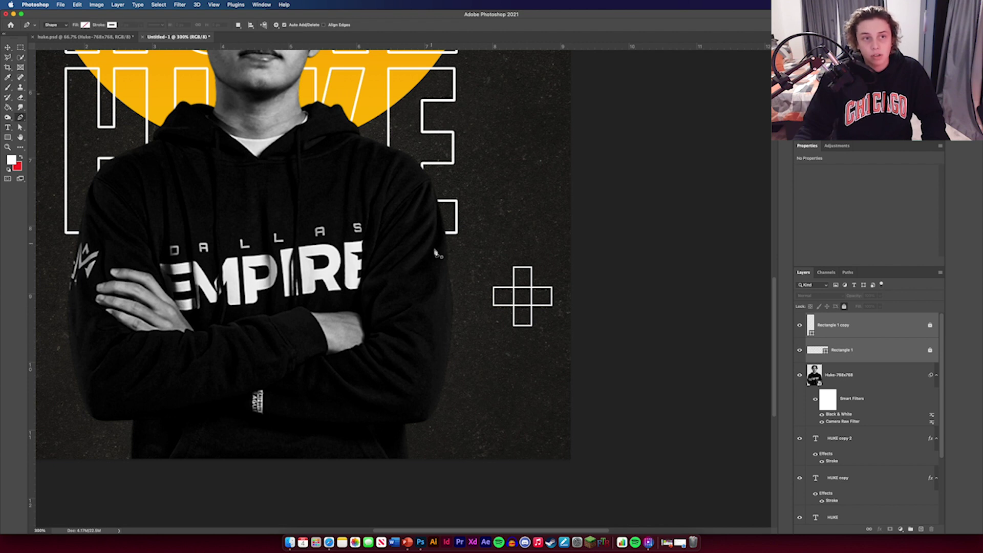
- Start a Pen shape at the cross's top-left corner, tracing around the left arm
{"action": "scroll", "coordinate": [514, 291], "scroll_direction": "up", "scroll_amount": 5}
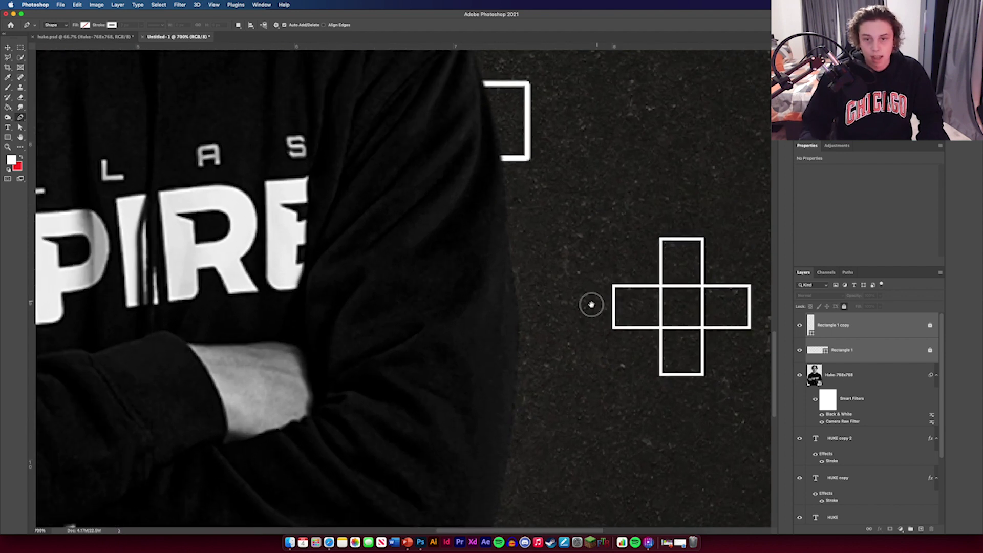
{"action": "scroll", "coordinate": [596, 297], "scroll_direction": "right", "scroll_amount": 5}
{"action": "left_click", "coordinate": [462, 252]}
{"action": "left_click", "coordinate": [462, 297]}
{"action": "left_click", "coordinate": [415, 298]}
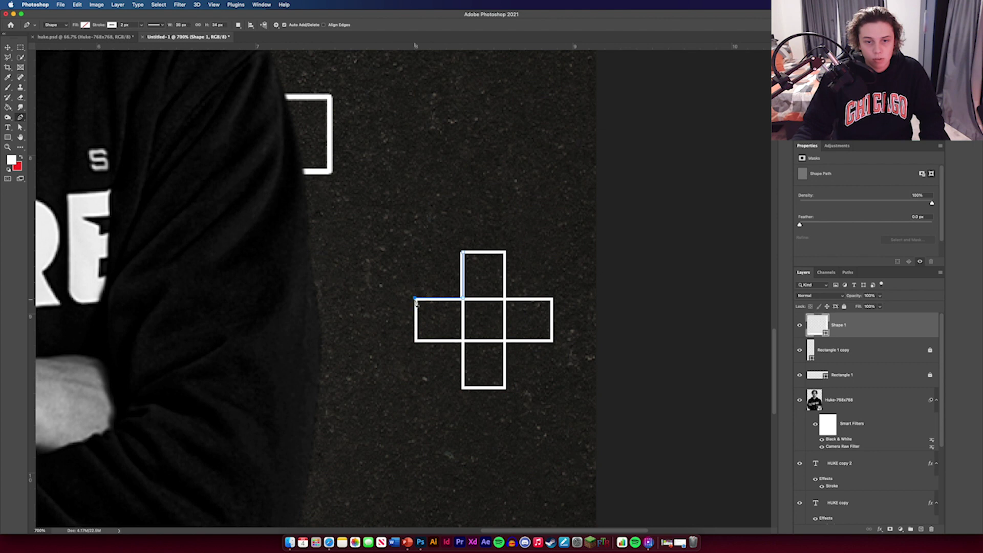
{"action": "left_click", "coordinate": [414, 342]}
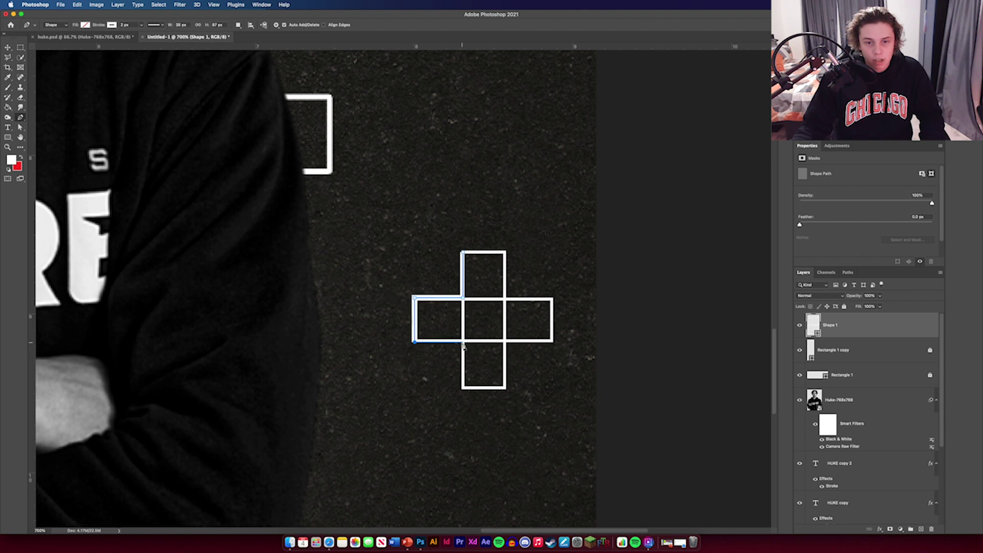
{"action": "left_click", "coordinate": [462, 341]}
{"action": "left_click", "coordinate": [462, 389]}
- Trace around the bottom and right arms and close the outline at the top
{"action": "left_click", "coordinate": [505, 389]}
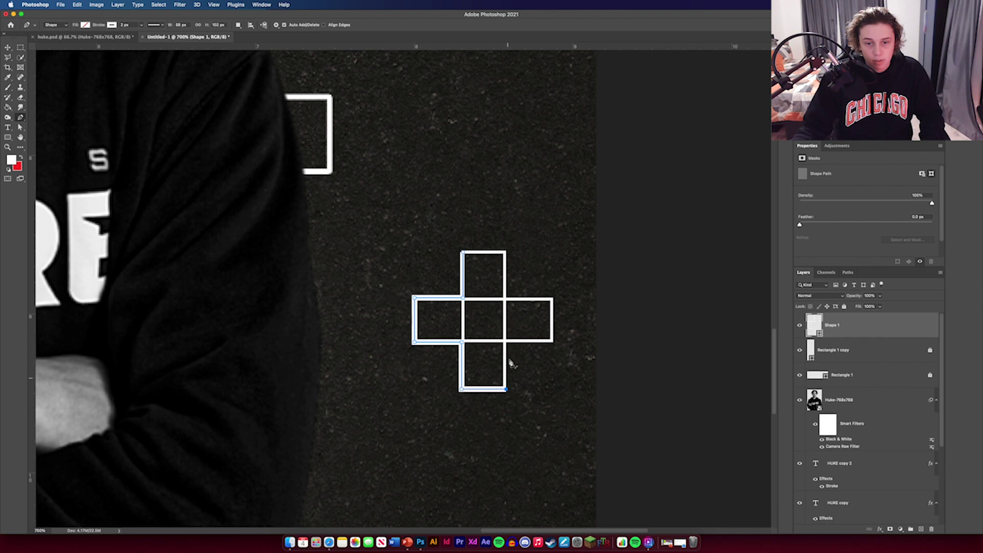
{"action": "left_click", "coordinate": [507, 342]}
{"action": "left_click", "coordinate": [552, 342]}
{"action": "left_click", "coordinate": [553, 298]}
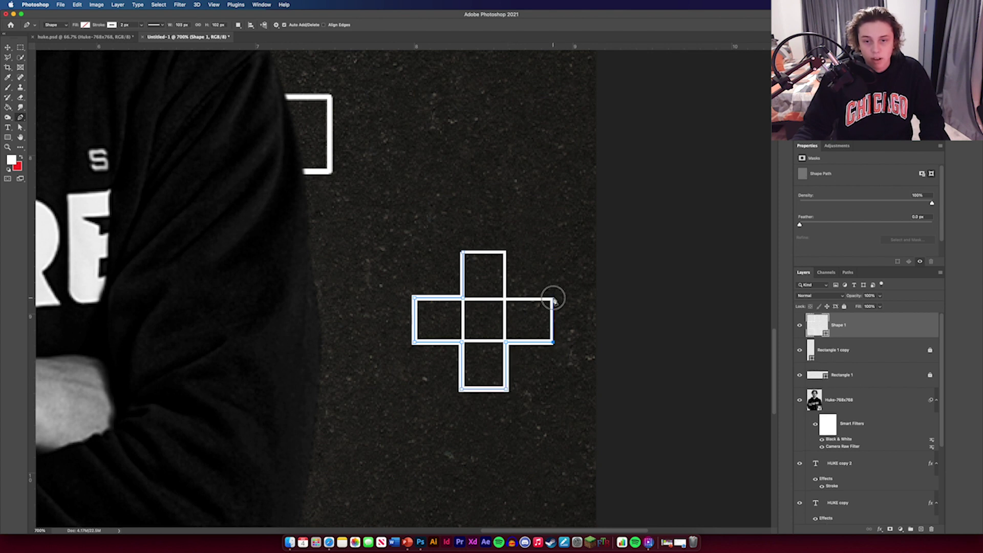
{"action": "left_click", "coordinate": [506, 298]}
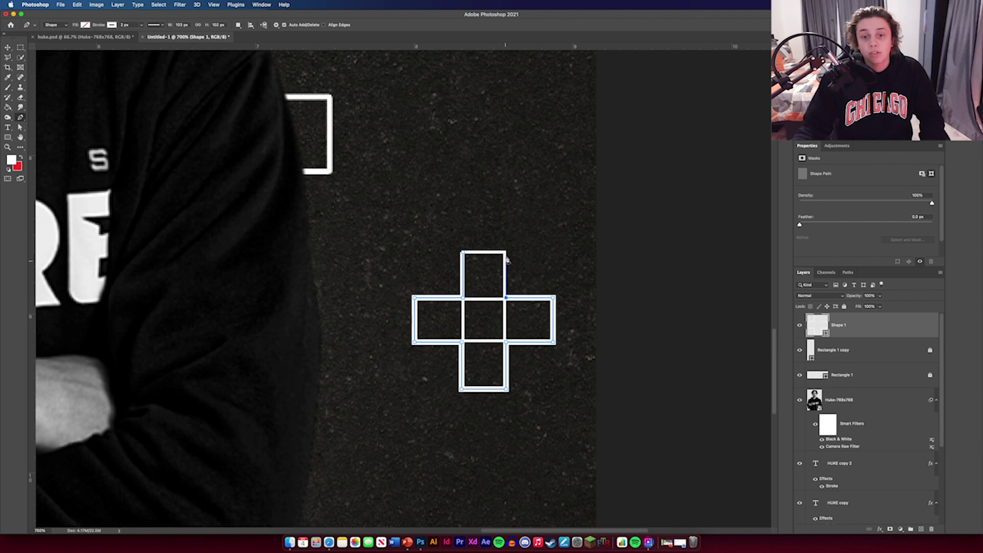
{"action": "left_click", "coordinate": [506, 252]}
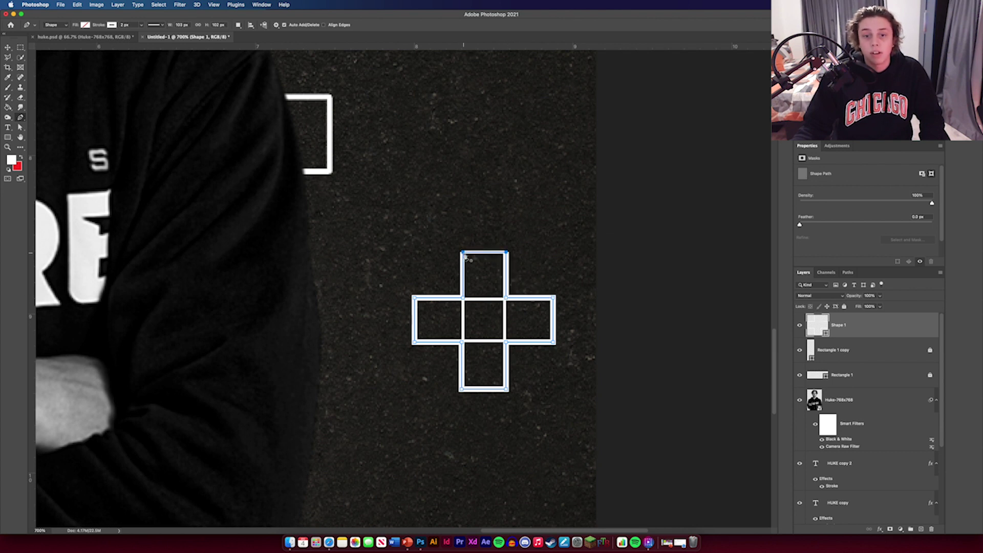
{"action": "left_click", "coordinate": [8, 47]}
{"action": "left_click", "coordinate": [687, 341]}
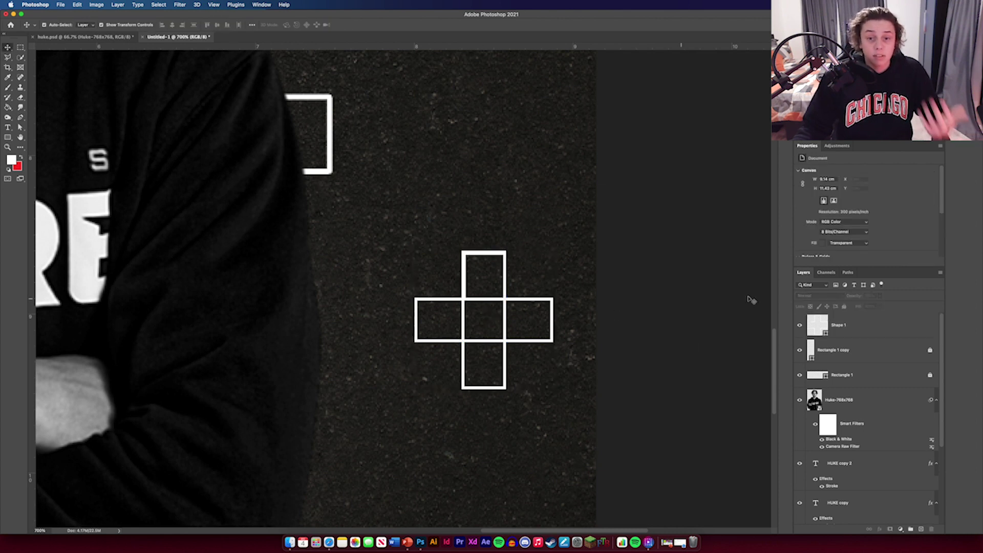
- Hide both Rectangle layers and rotate the traced cross 45°
{"action": "left_click", "coordinate": [799, 350]}
{"action": "left_click", "coordinate": [800, 375]}
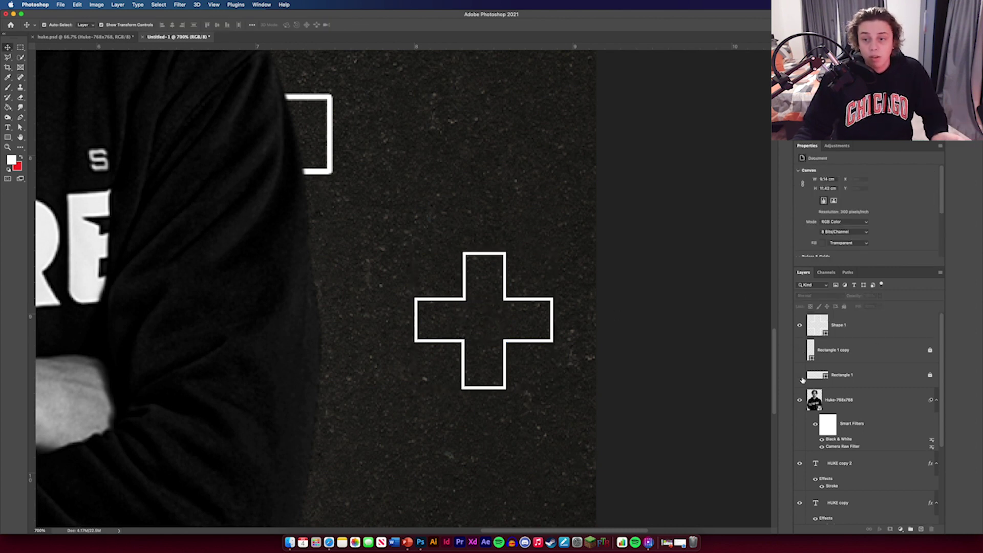
{"action": "left_click", "coordinate": [544, 305]}
{"action": "left_click_drag", "start_coordinate": [558, 246], "coordinate": [579, 318]}
{"action": "left_click", "coordinate": [390, 25]}
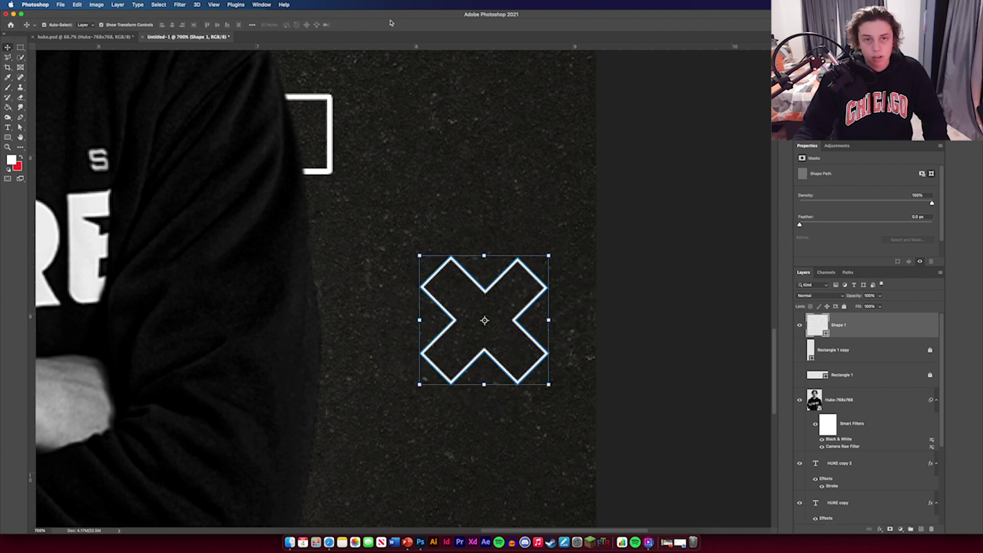
{"action": "left_click", "coordinate": [671, 372]}
- Undo that rotation and rotate Shape 1 by 45° again into an X
{"action": "key", "text": "ctrl+z"}
{"action": "key", "text": "ctrl+z"}
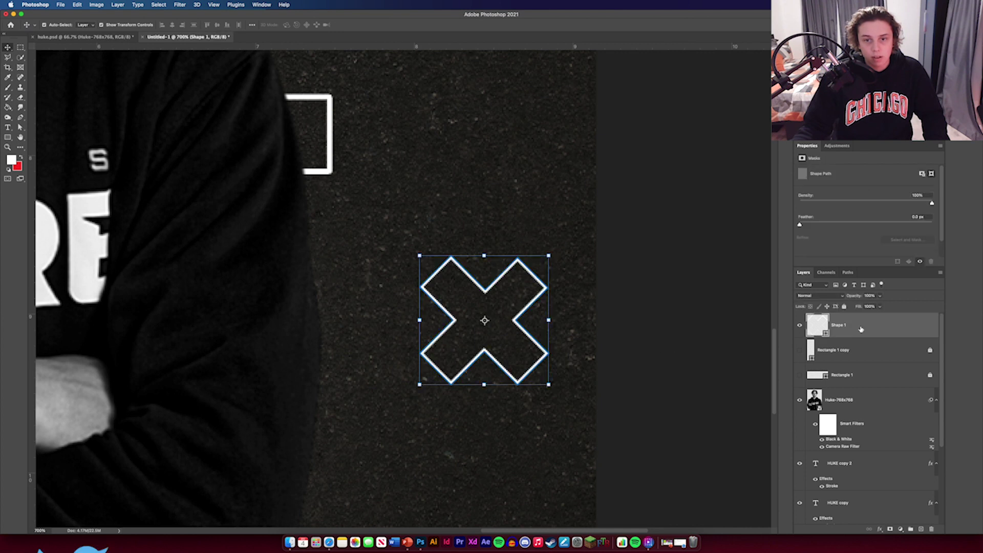
{"action": "left_click", "coordinate": [708, 334]}
{"action": "right_click", "coordinate": [839, 325]}
{"action": "key", "text": "Escape"}
{"action": "left_click_drag", "start_coordinate": [561, 264], "coordinate": [597, 308]}
{"action": "left_click", "coordinate": [366, 24]}
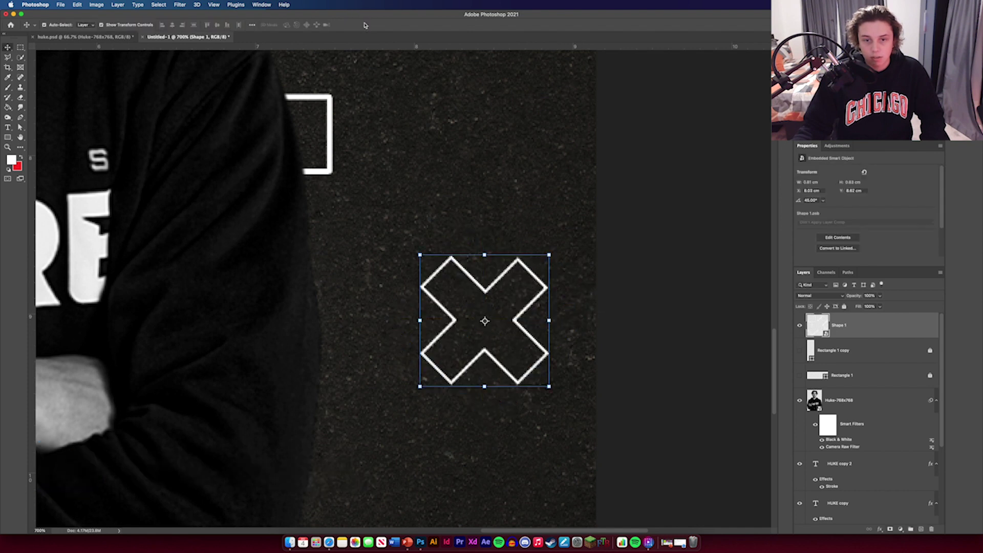
{"action": "left_click", "coordinate": [723, 254]}
- Fit the poster in view and move the X shape up slightly
{"action": "key", "text": "ctrl+1"}
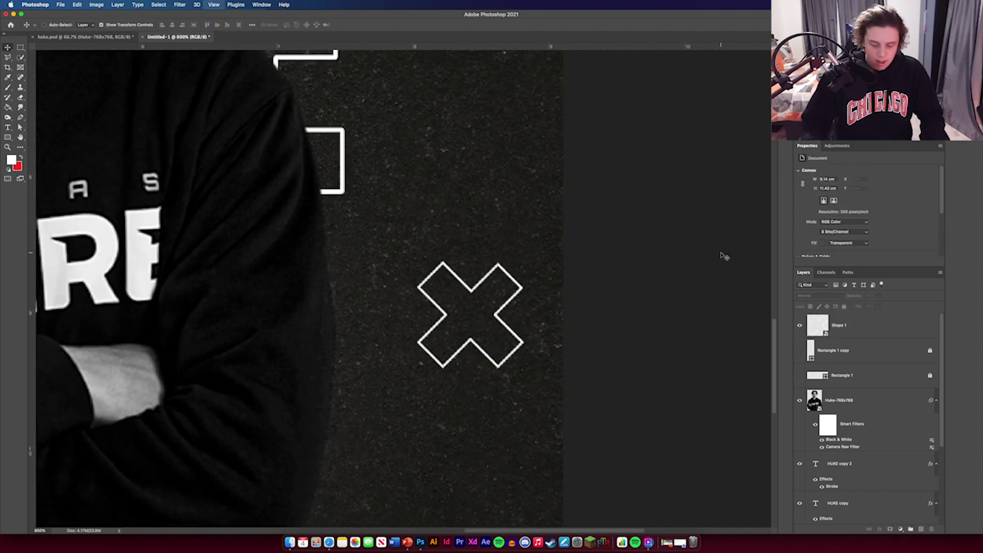
{"action": "scroll", "coordinate": [853, 358], "scroll_direction": "up", "scroll_amount": 4}
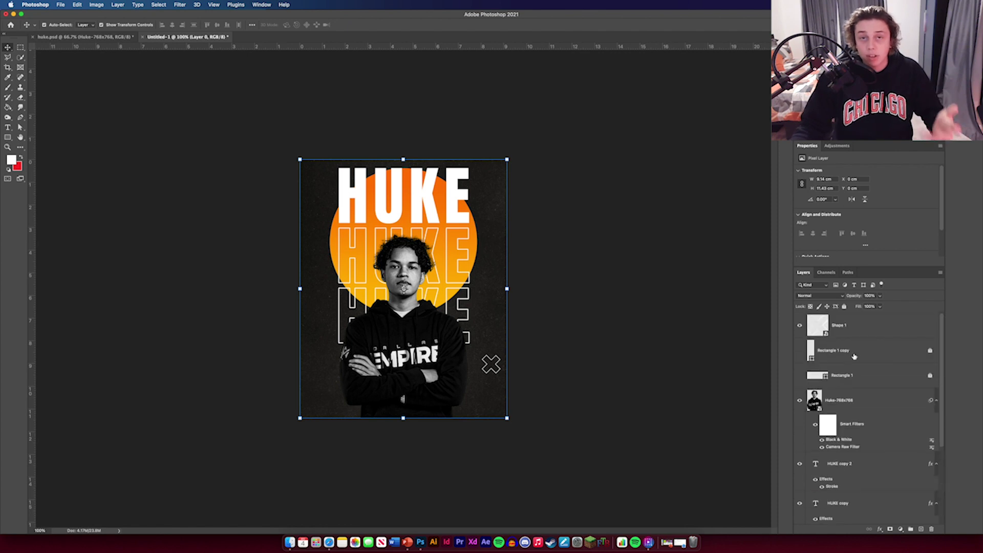
{"action": "left_click", "coordinate": [859, 330]}
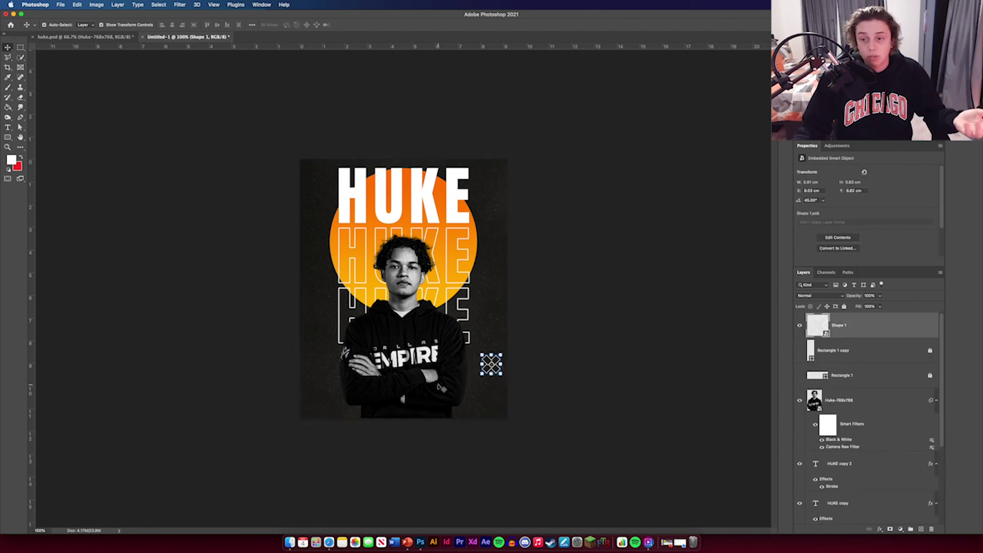
{"action": "left_click_drag", "start_coordinate": [492, 365], "coordinate": [494, 367]}
{"action": "scroll", "coordinate": [493, 365], "scroll_direction": "up", "scroll_amount": 2}
{"action": "scroll", "coordinate": [550, 366], "scroll_direction": "up", "scroll_amount": 1}
{"action": "left_click_drag", "start_coordinate": [511, 351], "coordinate": [508, 323]}
- Duplicate the X twice downward to stack three crosses, then zoom out to 100%
{"action": "scroll", "coordinate": [509, 319], "scroll_direction": "down", "scroll_amount": 5}
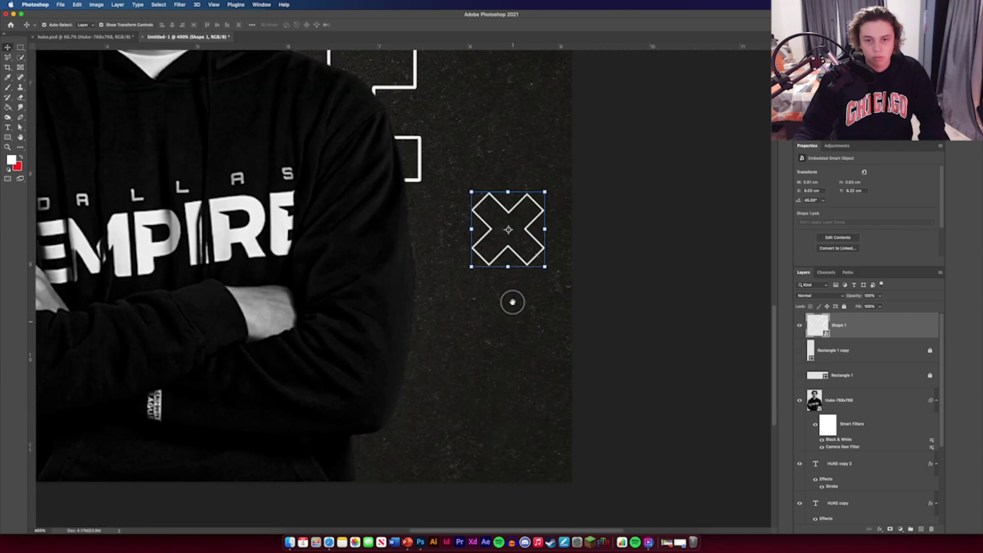
{"action": "left_click_drag", "start_coordinate": [514, 234], "coordinate": [530, 318]}
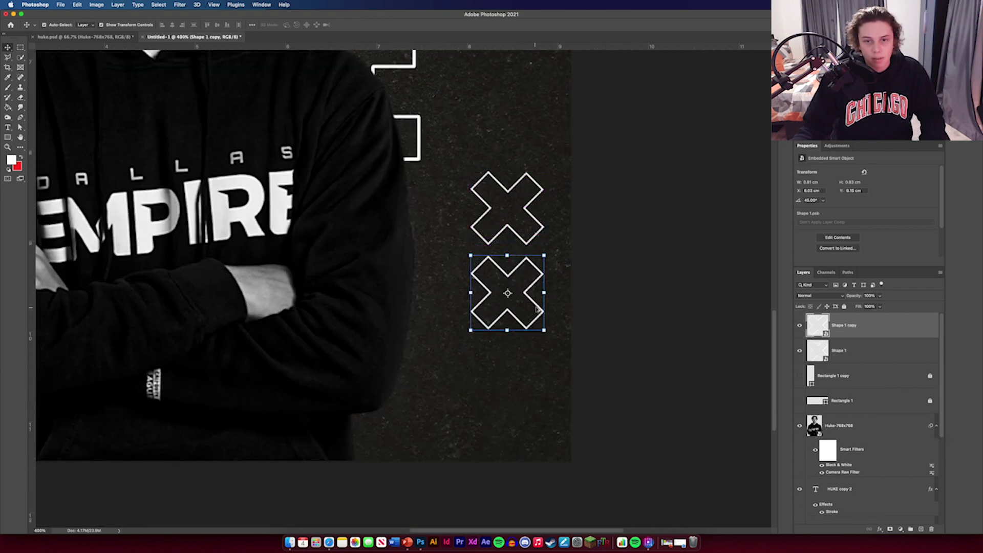
{"action": "left_click_drag", "start_coordinate": [517, 322], "coordinate": [532, 396]}
{"action": "left_click", "coordinate": [681, 323]}
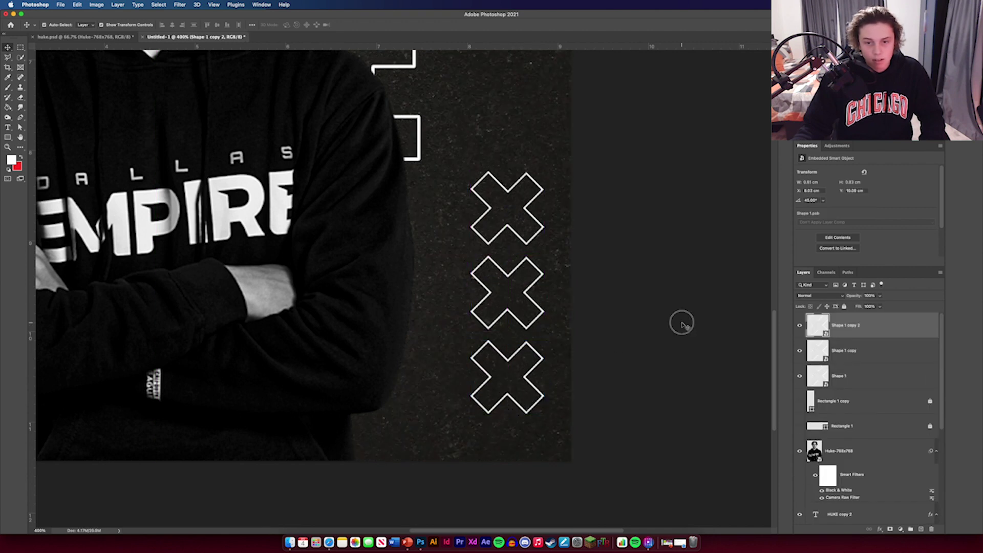
{"action": "key", "text": "super+1"}
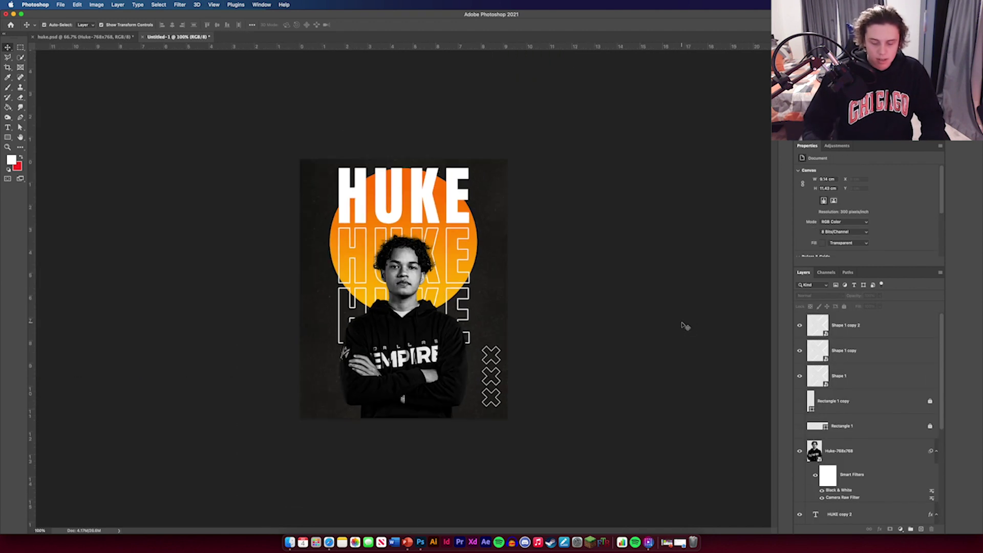
{"action": "left_click", "coordinate": [498, 362]}
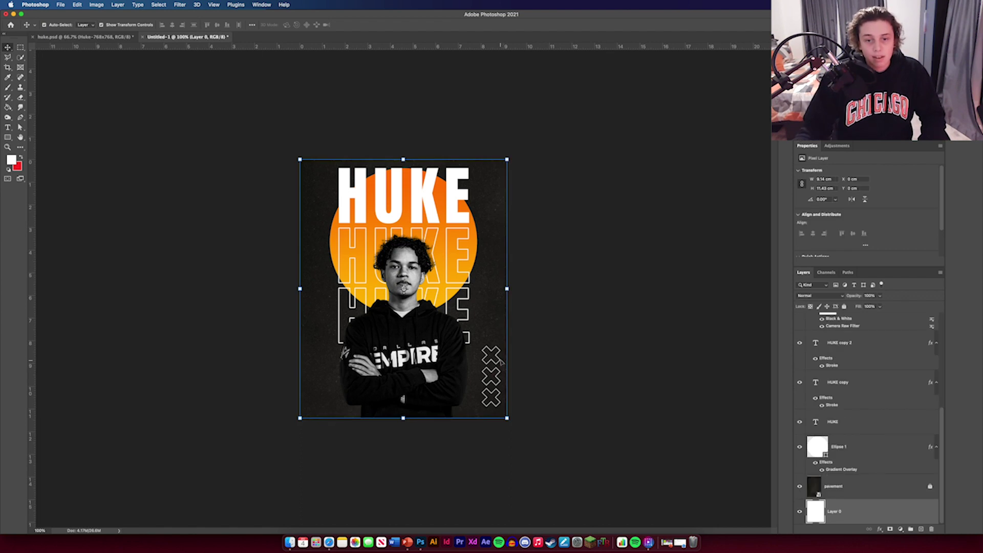
- Fill the cross shape in the Shape 1 smart object solid white and save it back into the poster
{"action": "left_click", "coordinate": [500, 362]}
{"action": "double_click", "coordinate": [818, 328]}
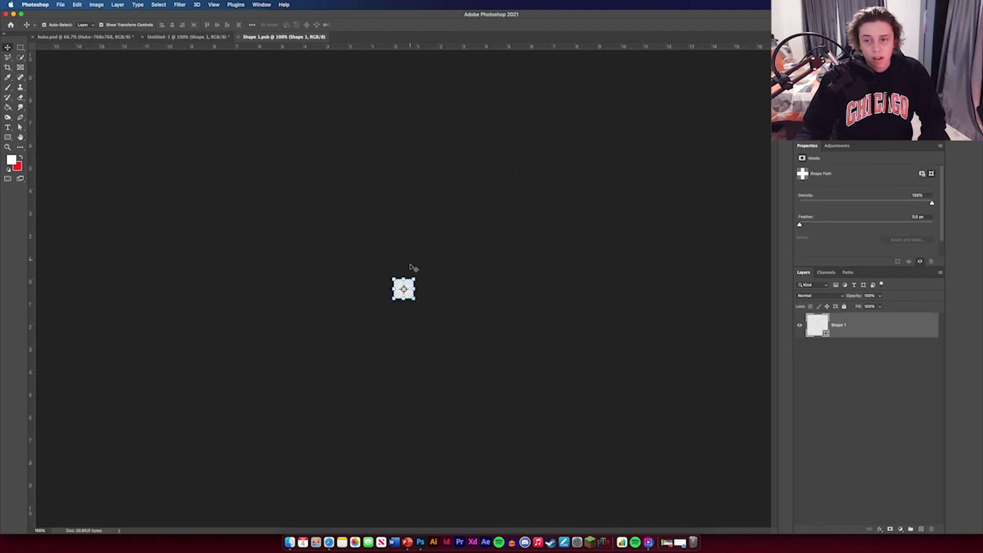
{"action": "key", "text": "p"}
{"action": "left_click", "coordinate": [87, 25]}
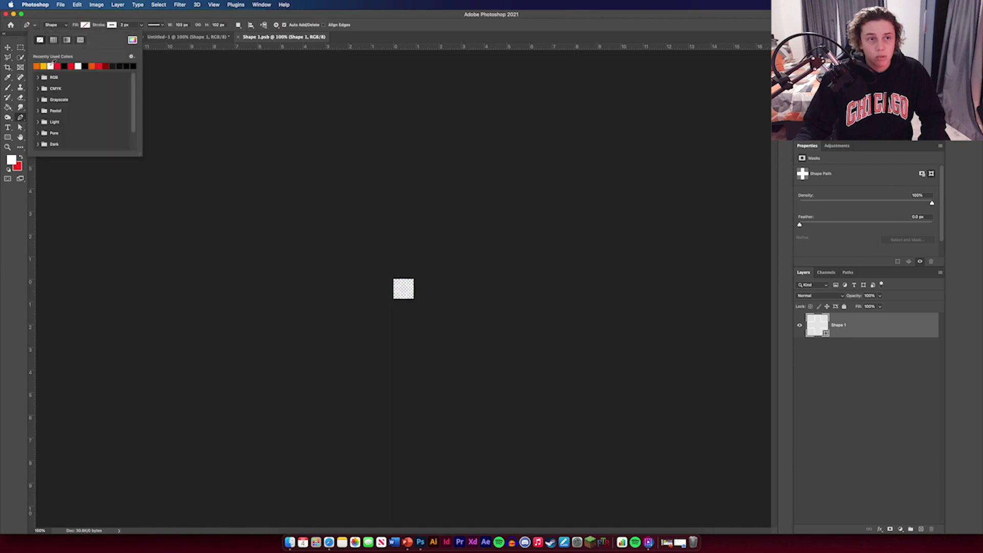
{"action": "left_click", "coordinate": [51, 65]}
{"action": "left_click", "coordinate": [9, 46]}
{"action": "key", "text": "super+w"}
{"action": "left_click", "coordinate": [520, 181]}
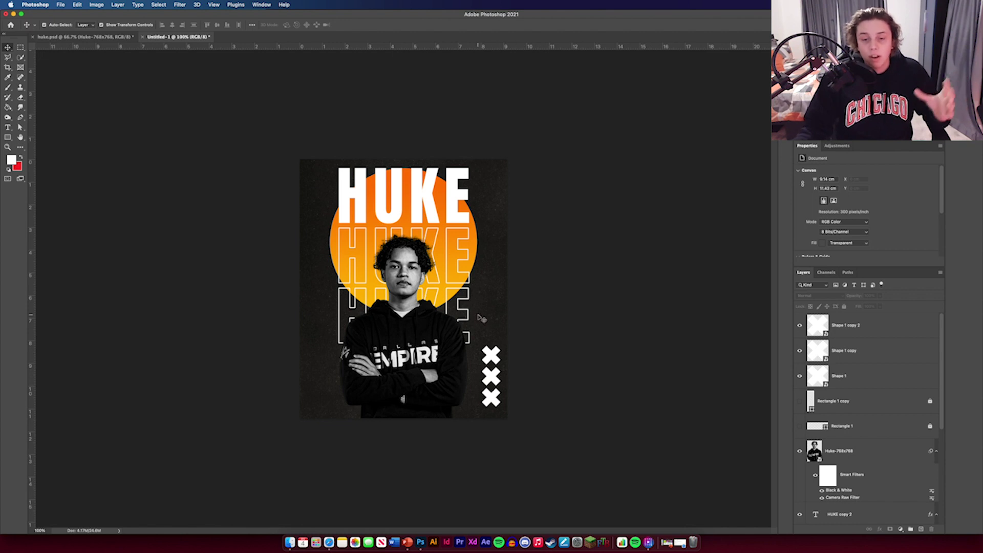
- Add a 20 pt text layer reading '2020' beside HUKE
{"action": "key", "text": "t"}
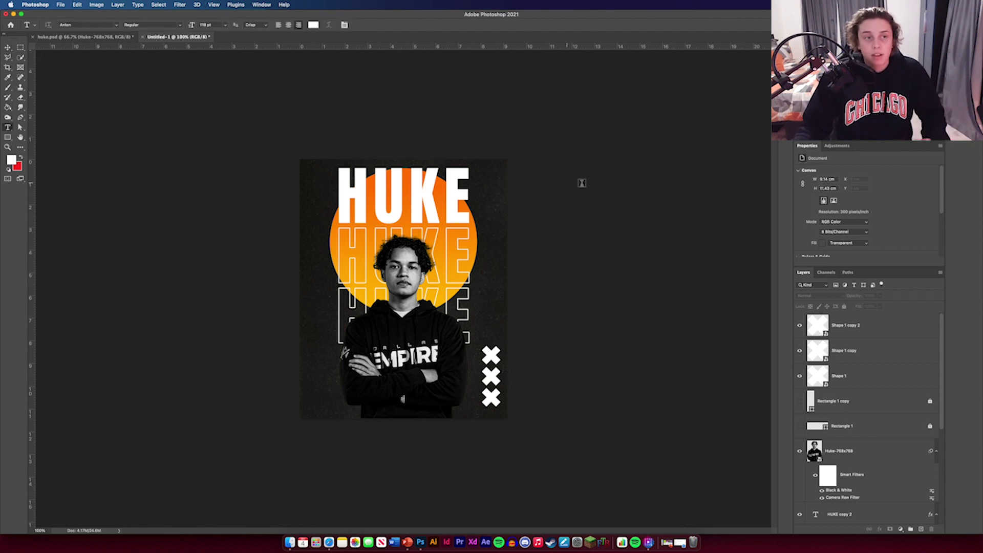
{"action": "left_click", "coordinate": [496, 197]}
{"action": "left_click_drag", "start_coordinate": [191, 24], "coordinate": [153, 23]}
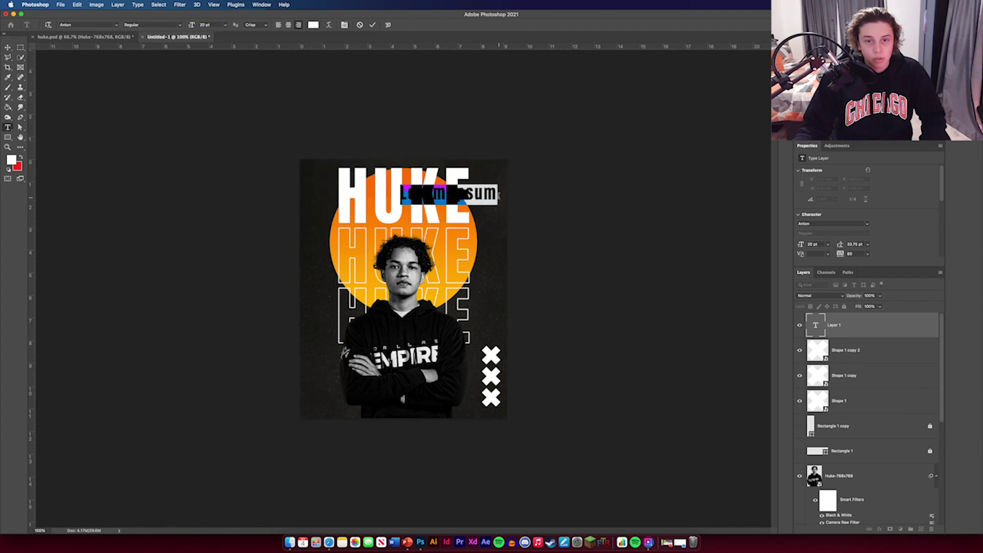
{"action": "left_click", "coordinate": [496, 193]}
{"action": "key", "text": "BackSpace"}
{"action": "key", "text": "BackSpace"}
{"action": "key", "text": "BackSpace"}
{"action": "key", "text": "BackSpace"}
{"action": "key", "text": "BackSpace"}
{"action": "key", "text": "BackSpace"}
{"action": "key", "text": "BackSpace"}
{"action": "key", "text": "BackSpace"}
{"action": "key", "text": "BackSpace"}
{"action": "key", "text": "BackSpace"}
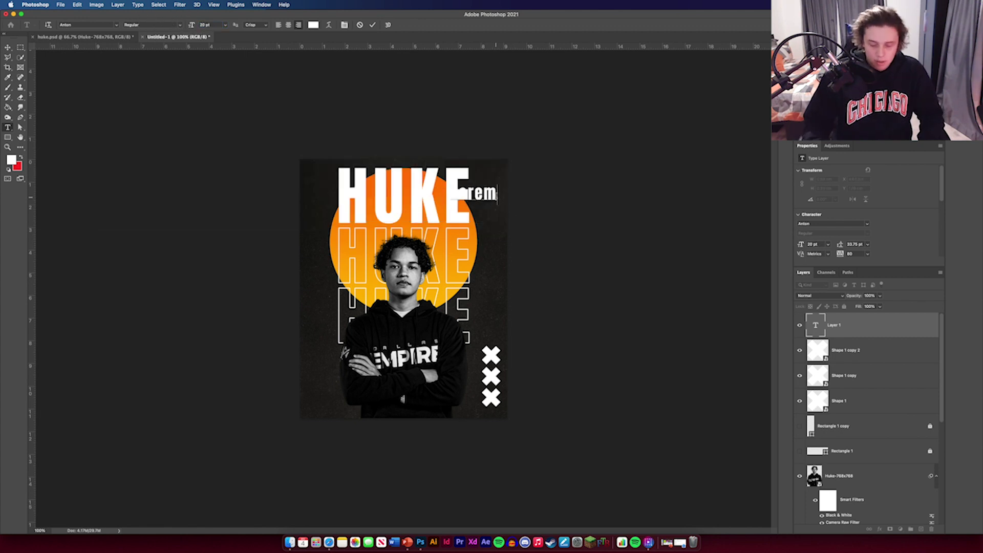
{"action": "type", "text": "2020"}
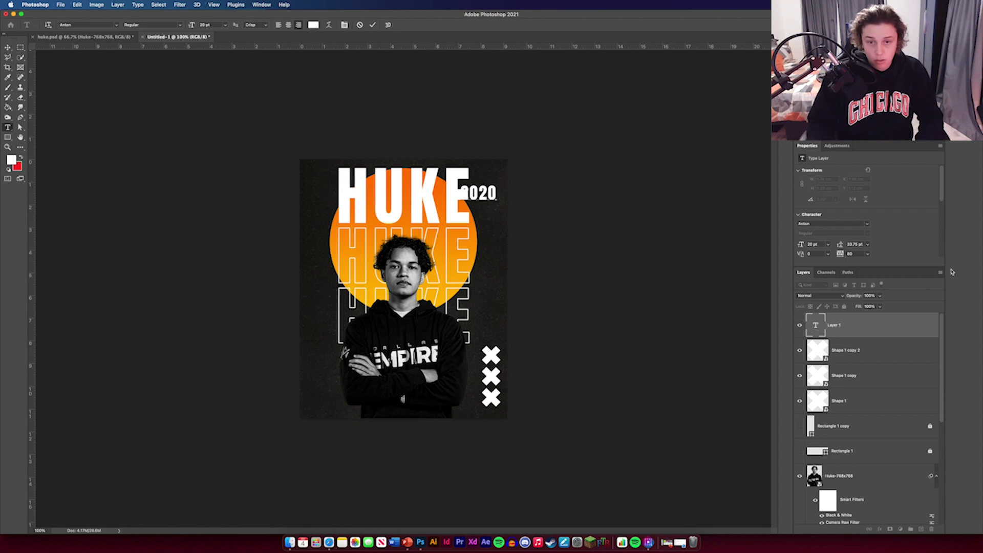
{"action": "left_click", "coordinate": [374, 25]}
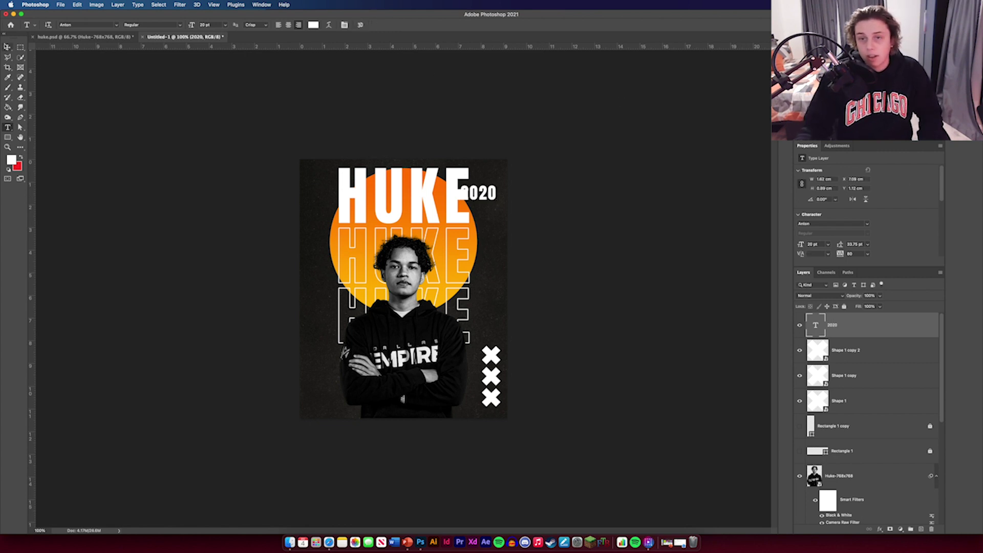
- Rotate the 2020 text 90° and move it to the poster's right edge
{"action": "key", "text": "ctrl+t"}
{"action": "left_click_drag", "start_coordinate": [511, 209], "coordinate": [497, 237]}
{"action": "left_click_drag", "start_coordinate": [479, 193], "coordinate": [491, 187]}
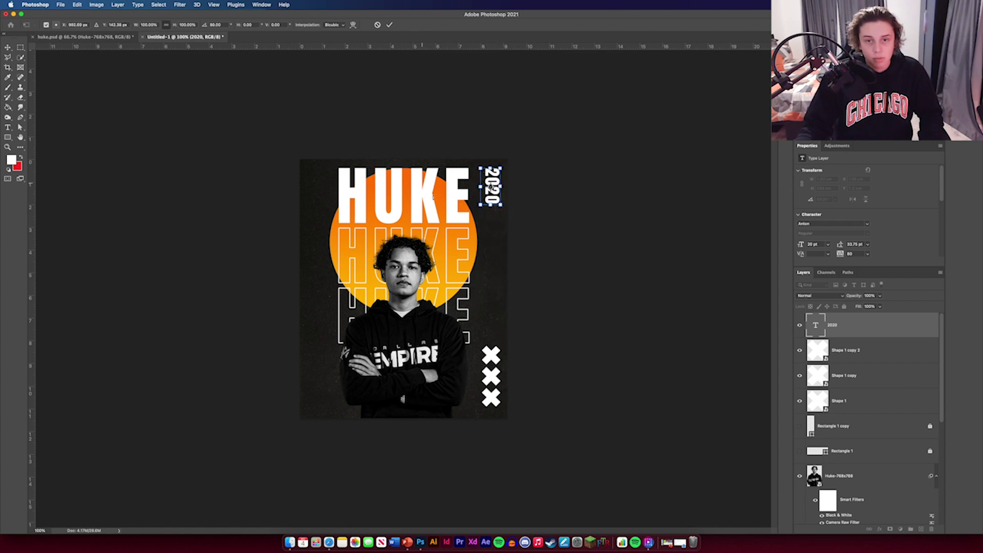
{"action": "left_click", "coordinate": [389, 25]}
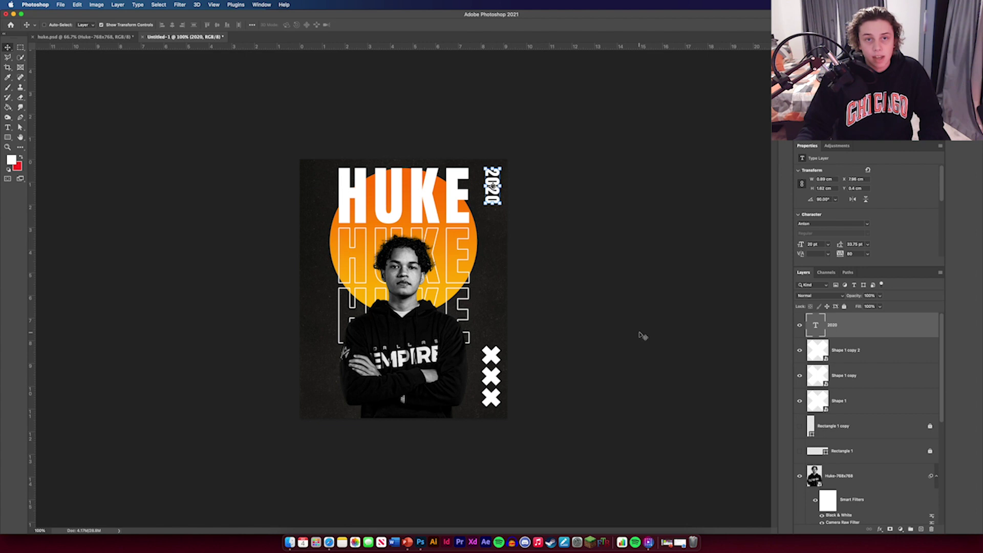
- Duplicate 2020 directly below the original and set the copy's Fill to 0%
{"action": "scroll", "coordinate": [443, 195], "scroll_direction": "up", "scroll_amount": 3}
{"action": "left_click_drag", "start_coordinate": [617, 160], "coordinate": [621, 279]}
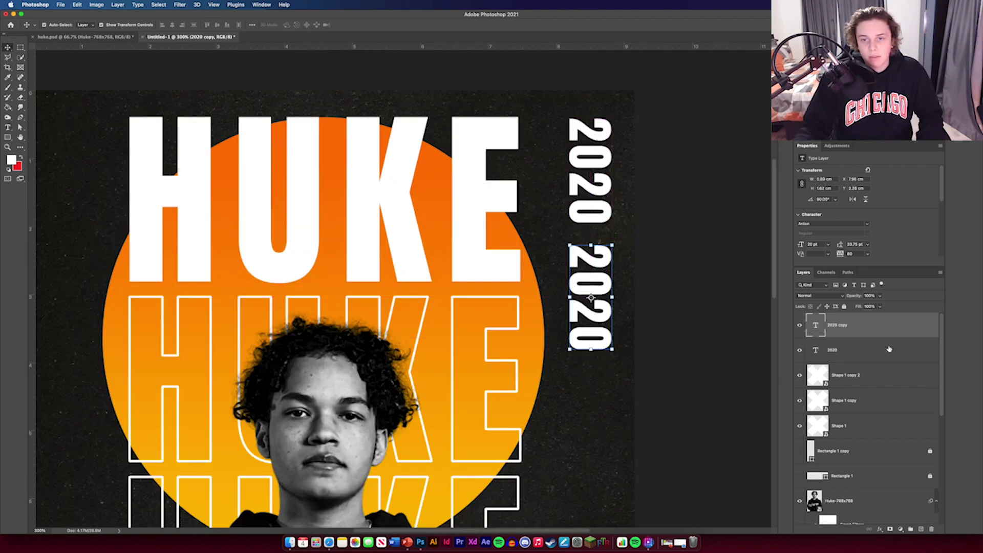
{"action": "left_click_drag", "start_coordinate": [859, 309], "coordinate": [734, 318]}
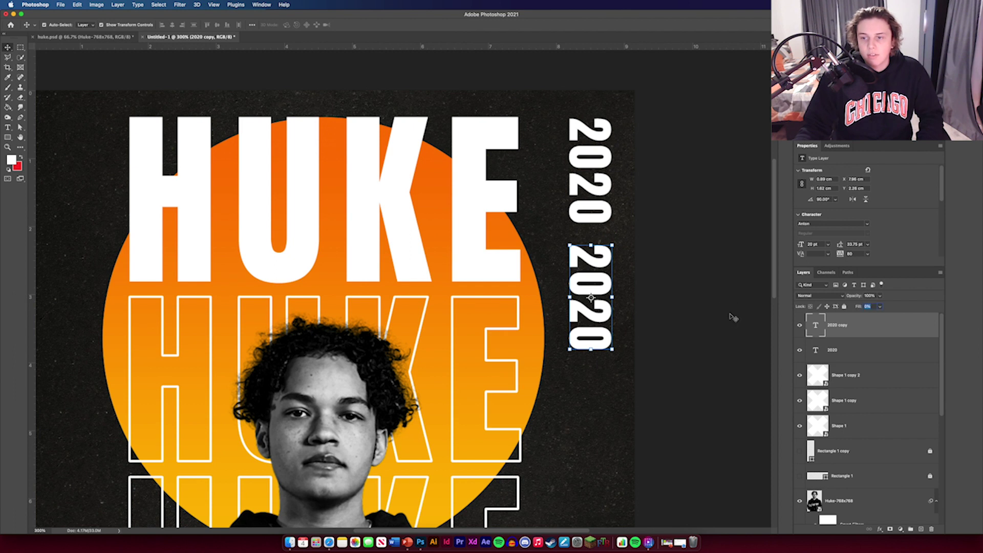
- Give the 2020 copy a white Stroke layer style
{"action": "double_click", "coordinate": [900, 326]}
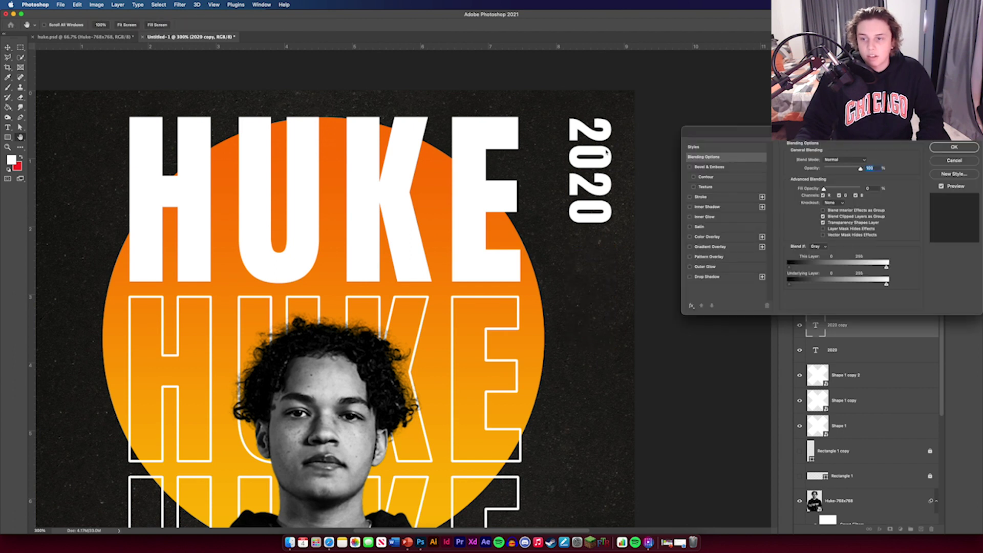
{"action": "left_click", "coordinate": [716, 198]}
{"action": "left_click", "coordinate": [955, 148]}
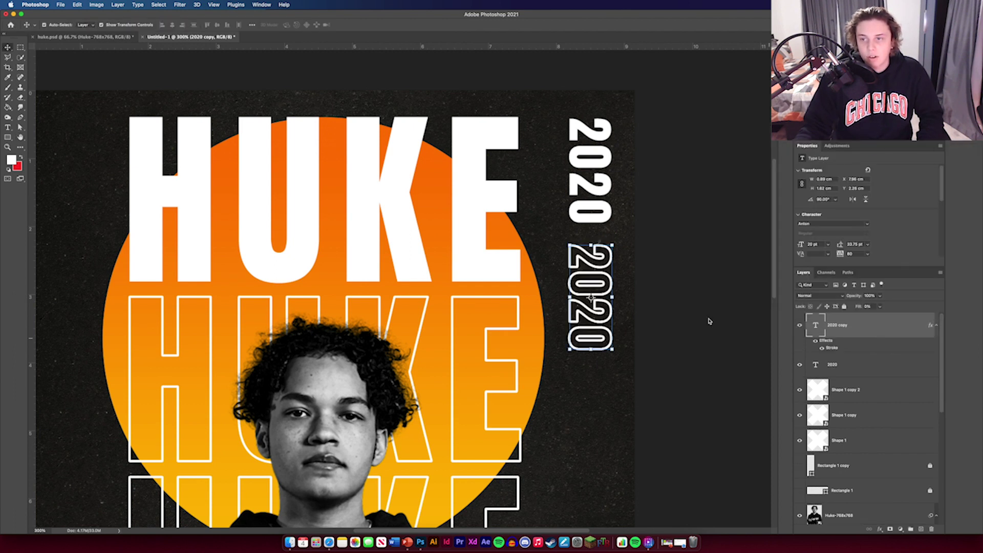
{"action": "double_click", "coordinate": [878, 331]}
{"action": "left_click", "coordinate": [722, 198]}
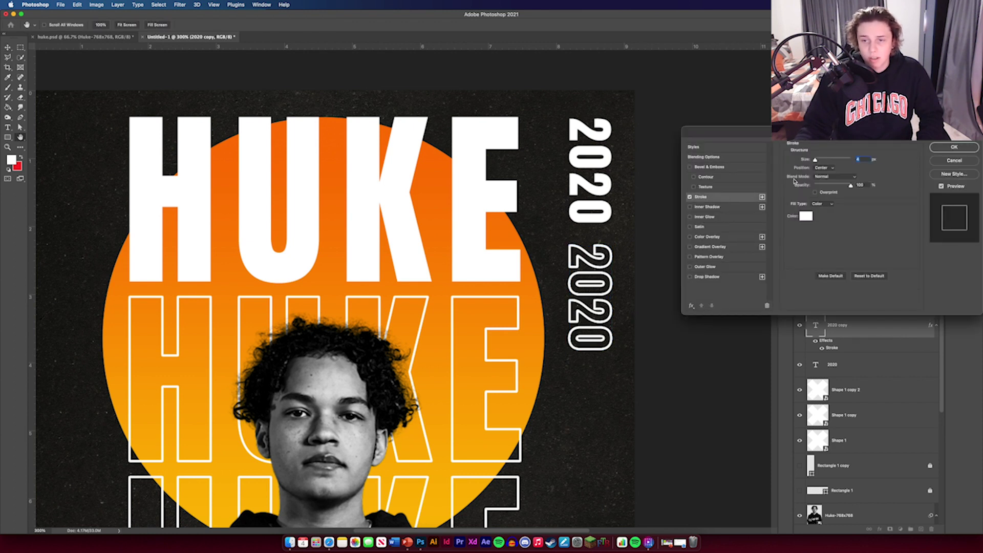
{"action": "left_click", "coordinate": [954, 147]}
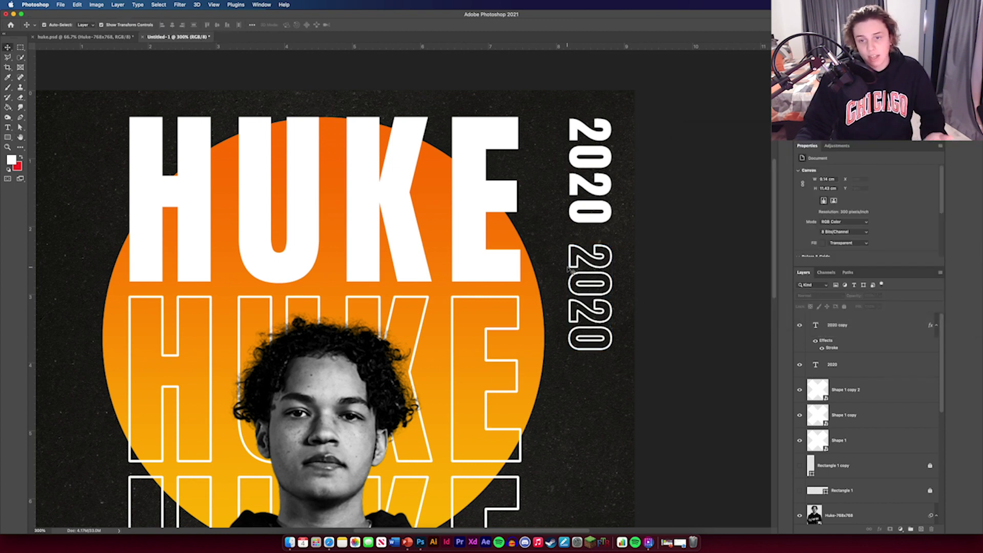
{"action": "key", "text": "super+minus"}
{"action": "key", "text": "super+minus"}
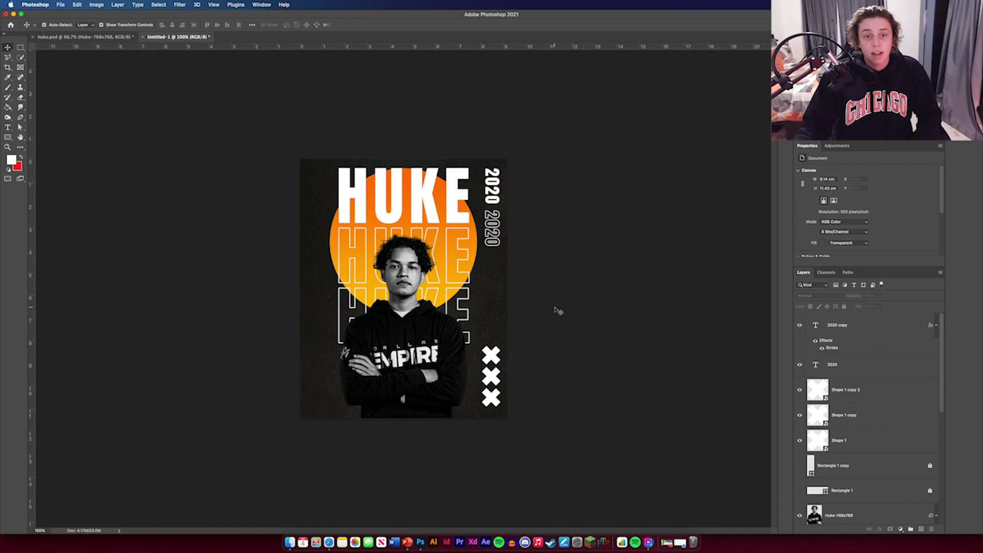
- Add a new layer above HUKE copy 2 and paint yellow on both edges with an 1100 px soft brush
{"action": "scroll", "coordinate": [870, 435], "scroll_direction": "down", "scroll_amount": 5}
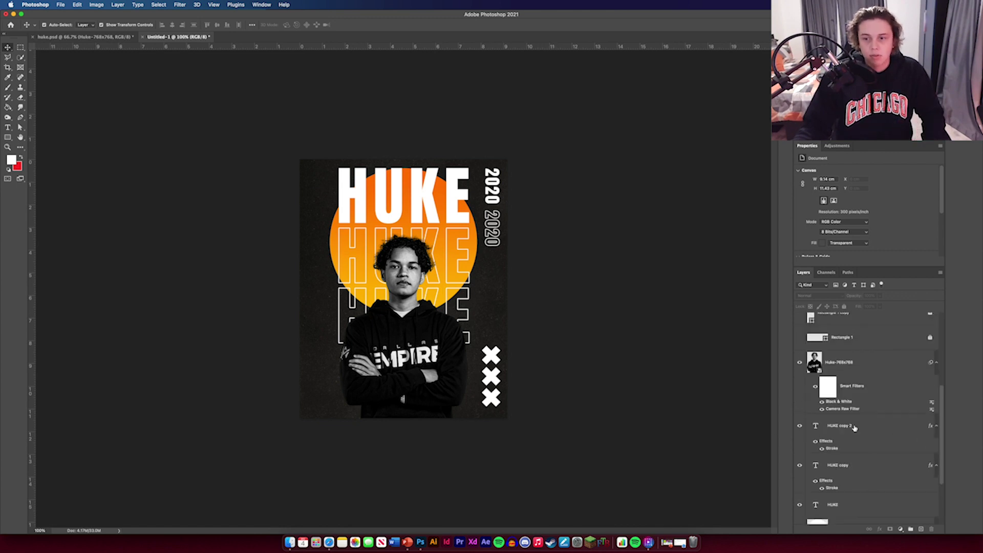
{"action": "left_click", "coordinate": [860, 428]}
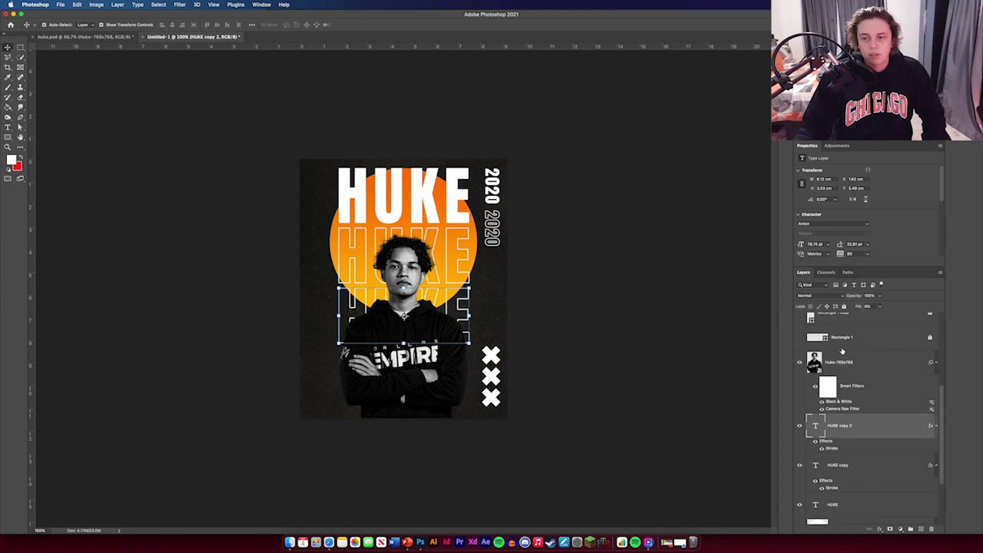
{"action": "left_click", "coordinate": [921, 528]}
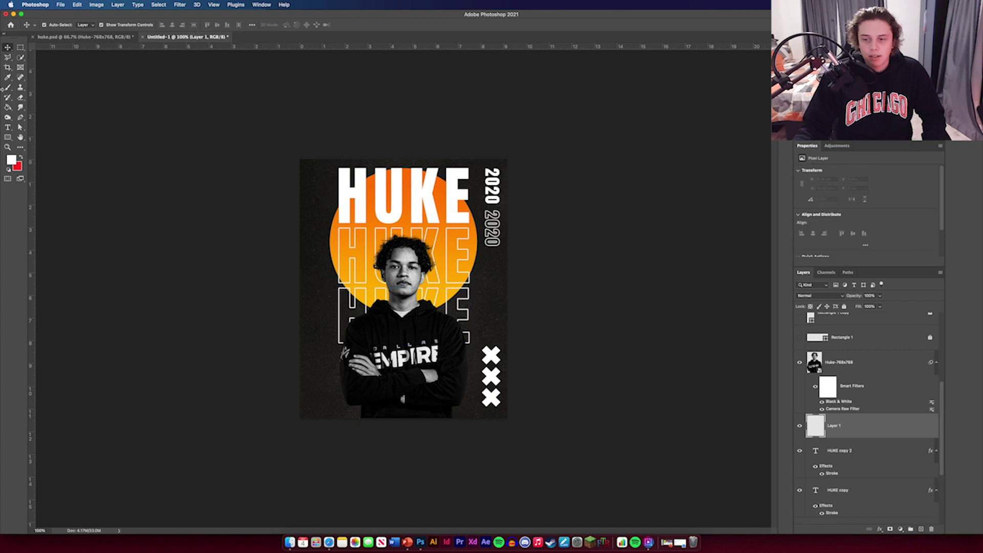
{"action": "left_click", "coordinate": [8, 89]}
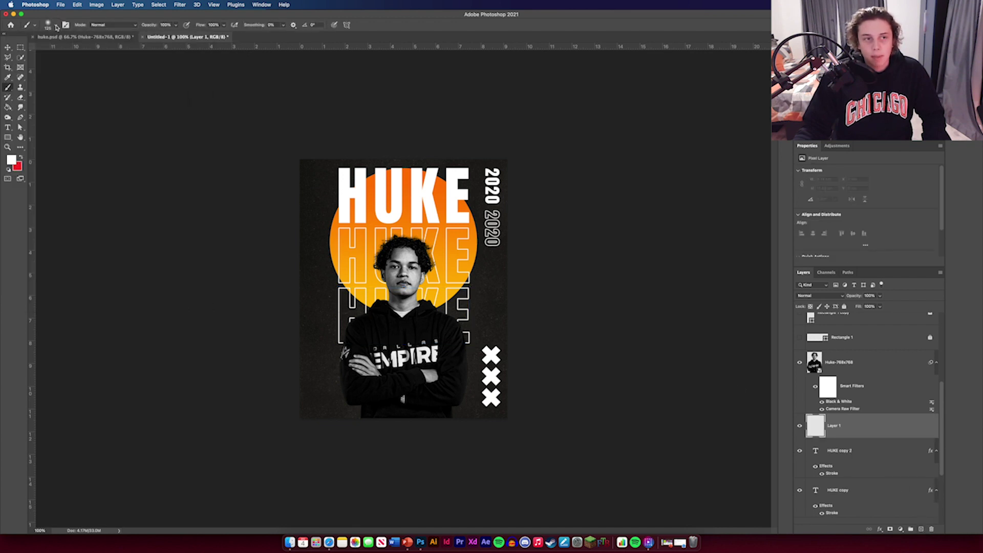
{"action": "key", "text": "bracketright"}
{"action": "key", "text": "bracketright"}
{"action": "key", "text": "bracketright"}
{"action": "key", "text": "bracketright"}
{"action": "key", "text": "bracketright"}
{"action": "key", "text": "bracketright"}
{"action": "key", "text": "bracketright"}
{"action": "key", "text": "bracketright"}
{"action": "key", "text": "bracketright"}
{"action": "key", "text": "bracketright"}
{"action": "key", "text": "bracketright"}
{"action": "key", "text": "bracketright"}
{"action": "key", "text": "bracketright"}
{"action": "key", "text": "bracketright"}
{"action": "key", "text": "bracketright"}
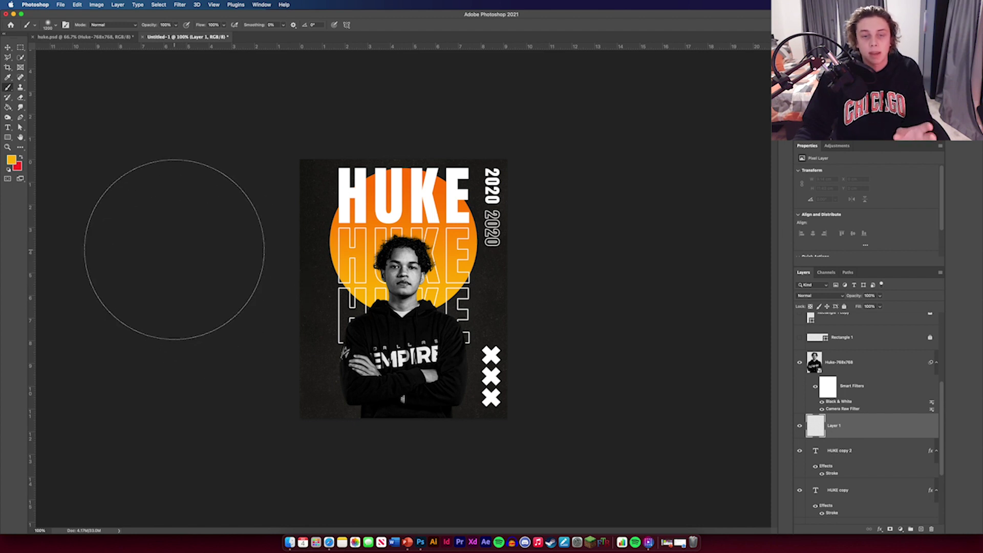
{"action": "left_click", "coordinate": [225, 285]}
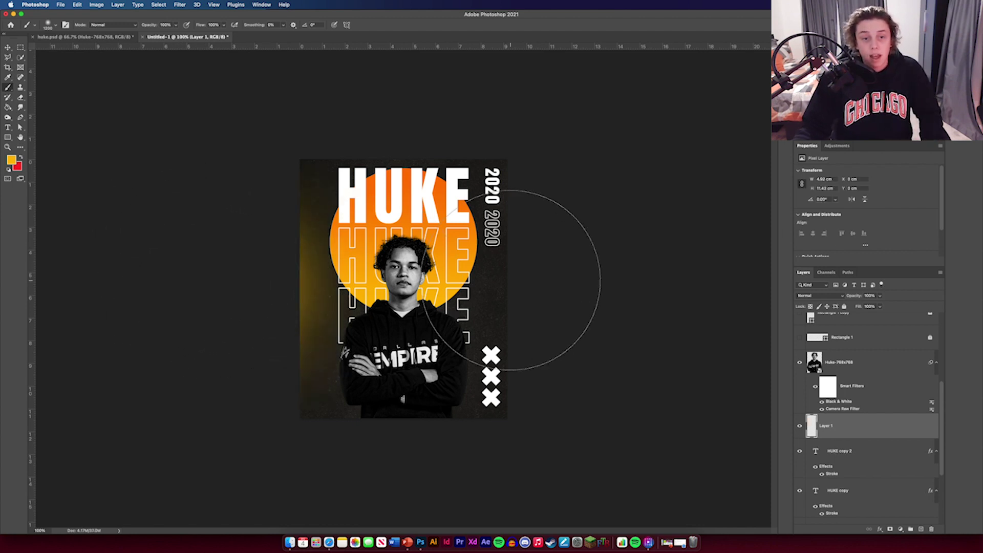
{"action": "left_click", "coordinate": [579, 286]}
- Set the yellow glow layer's blend mode to Overlay
{"action": "key", "text": "v"}
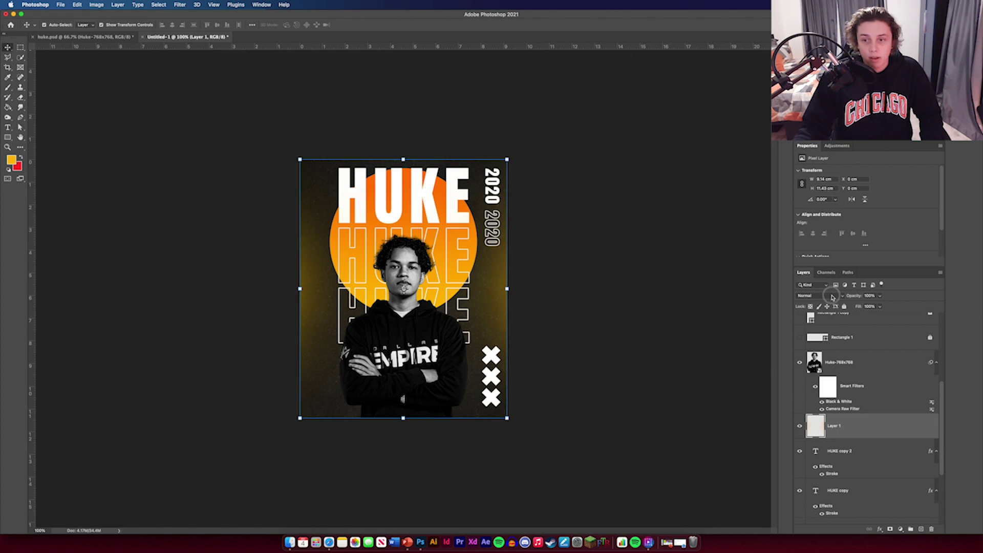
{"action": "left_click", "coordinate": [832, 297]}
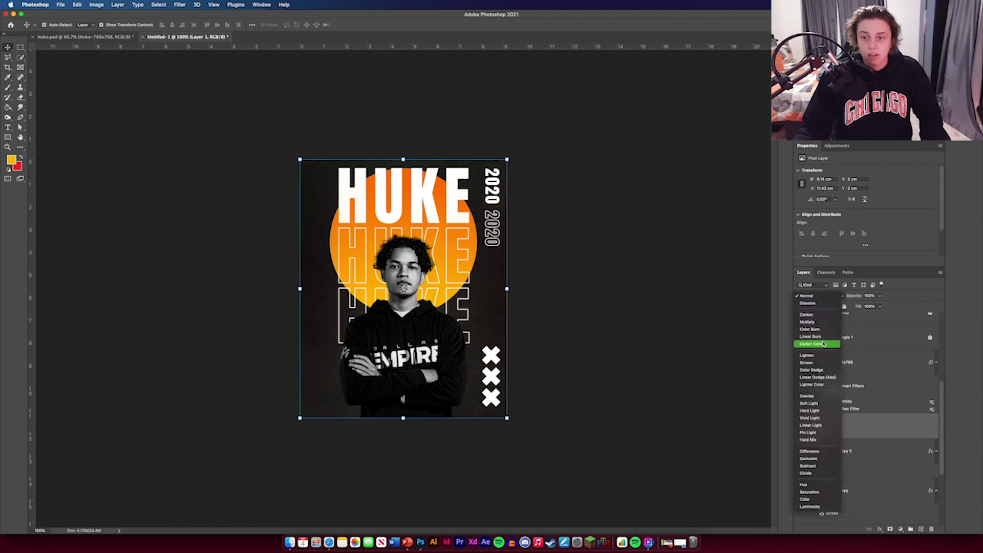
{"action": "left_click", "coordinate": [816, 397]}
{"action": "left_click", "coordinate": [8, 87]}
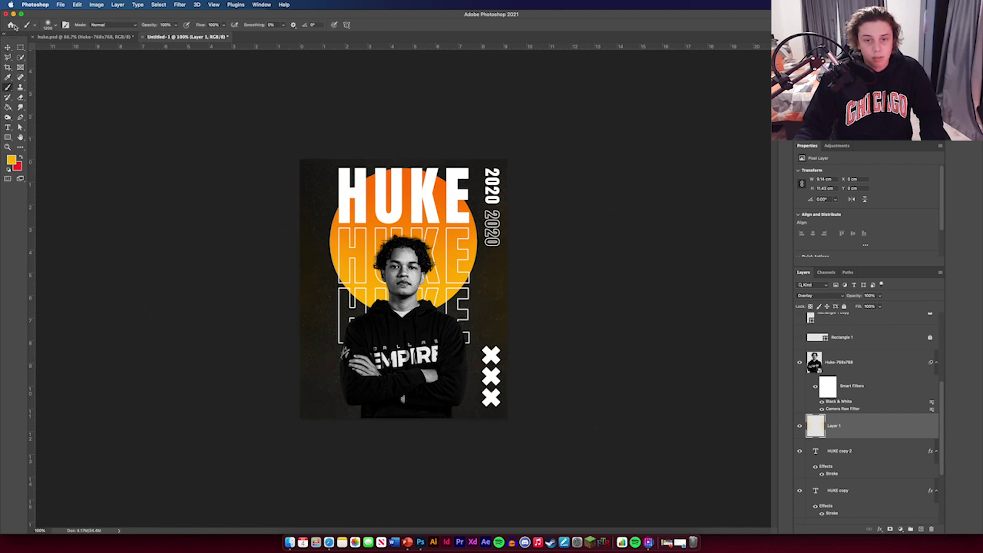
{"action": "left_click", "coordinate": [8, 48]}
{"action": "left_click", "coordinate": [200, 351]}
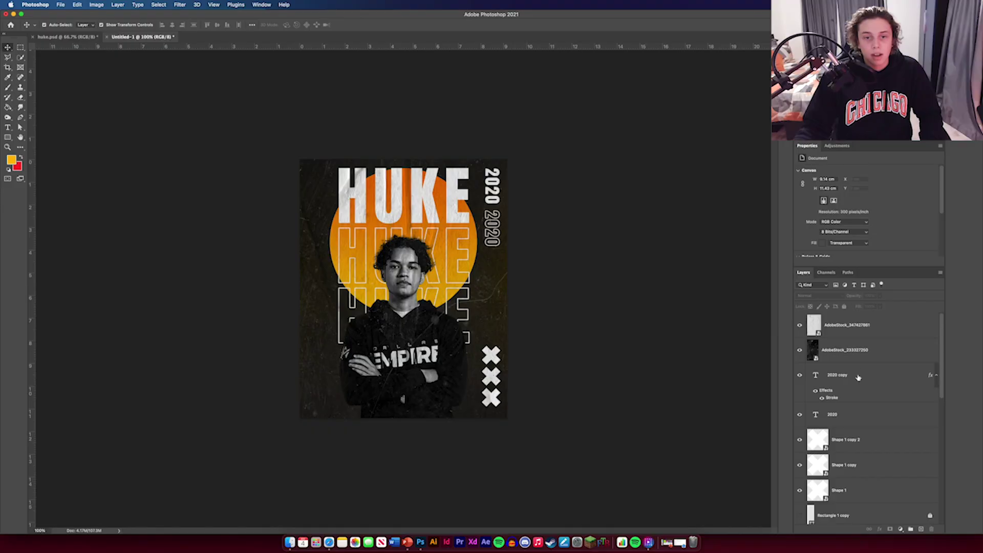
- Resize the grunge texture layer to fit the poster canvas
{"action": "left_click", "coordinate": [844, 350], "text": "shift"}
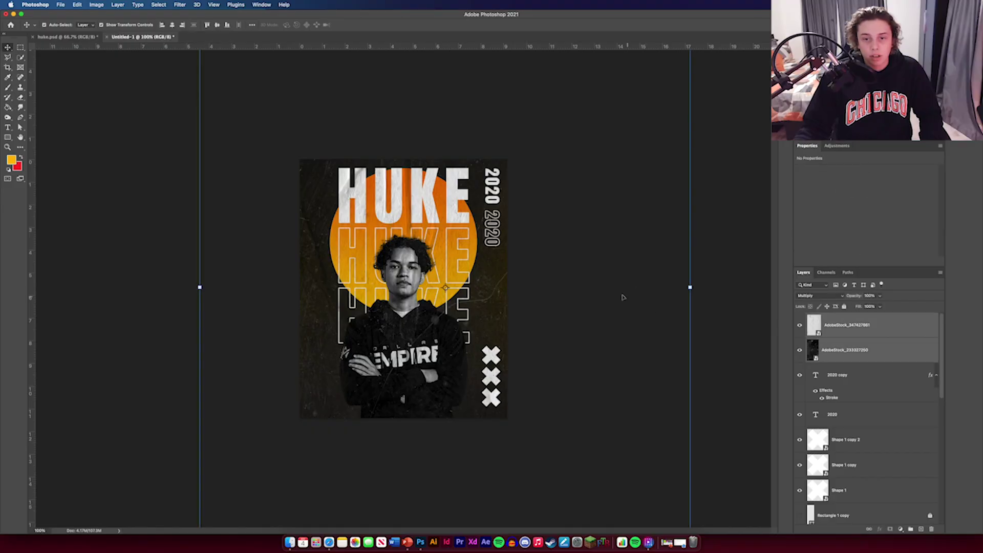
{"action": "left_click_drag", "start_coordinate": [688, 288], "coordinate": [505, 309]}
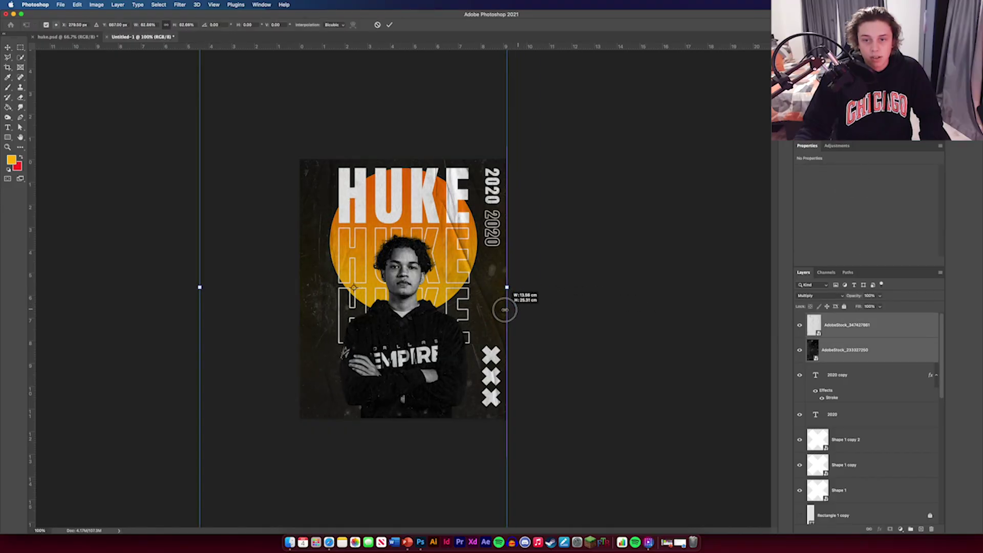
{"action": "left_click_drag", "start_coordinate": [200, 287], "coordinate": [300, 287]}
{"action": "left_click_drag", "start_coordinate": [402, 93], "coordinate": [401, 114]}
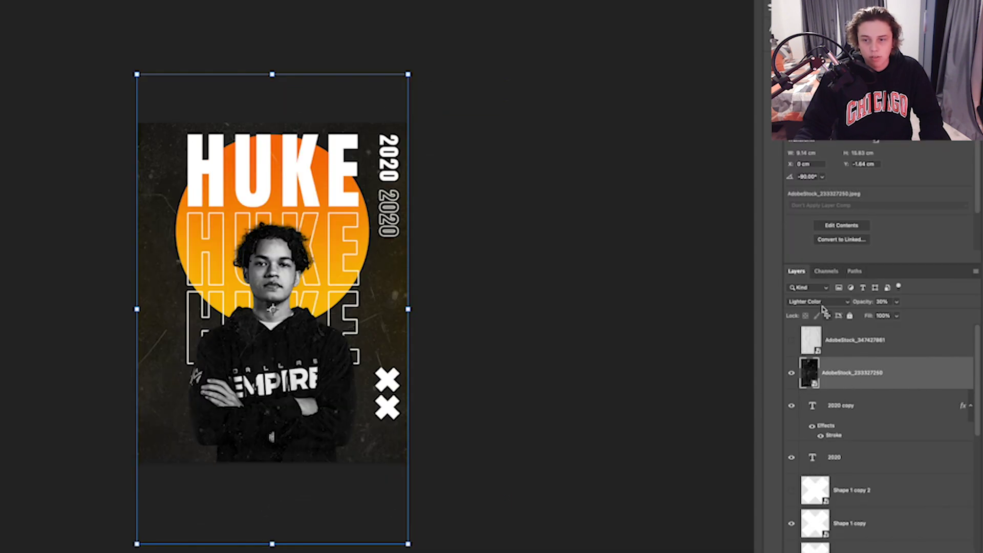
- Set the grunge texture to Lighter Color blending at about 13% opacity
{"action": "left_click", "coordinate": [813, 302]}
{"action": "left_click", "coordinate": [822, 303]}
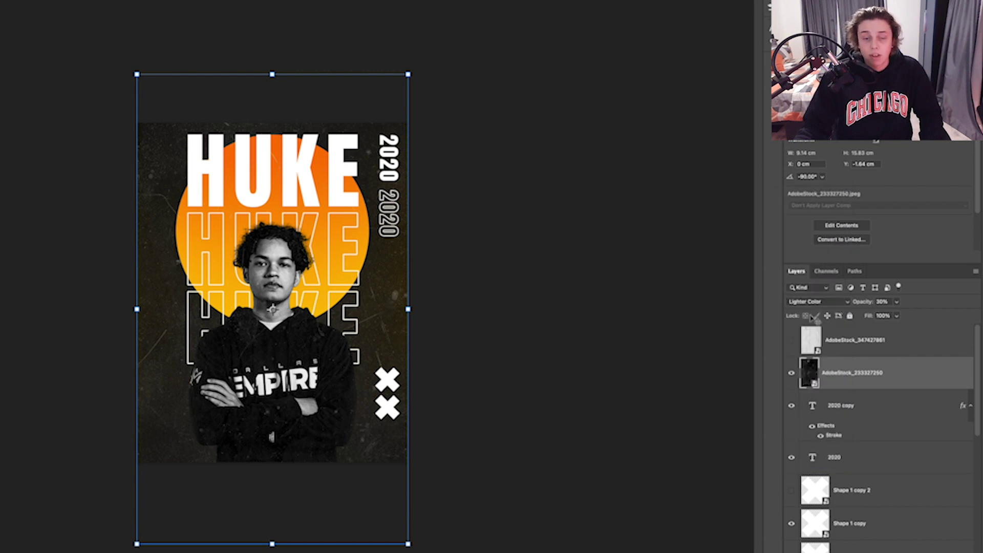
{"action": "left_click_drag", "start_coordinate": [870, 302], "coordinate": [860, 306]}
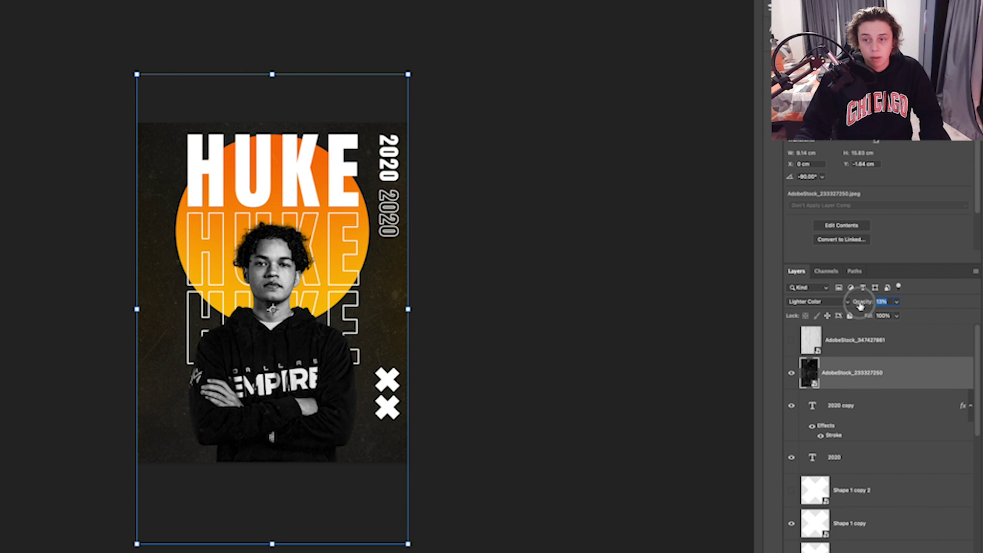
{"action": "left_click", "coordinate": [514, 397]}
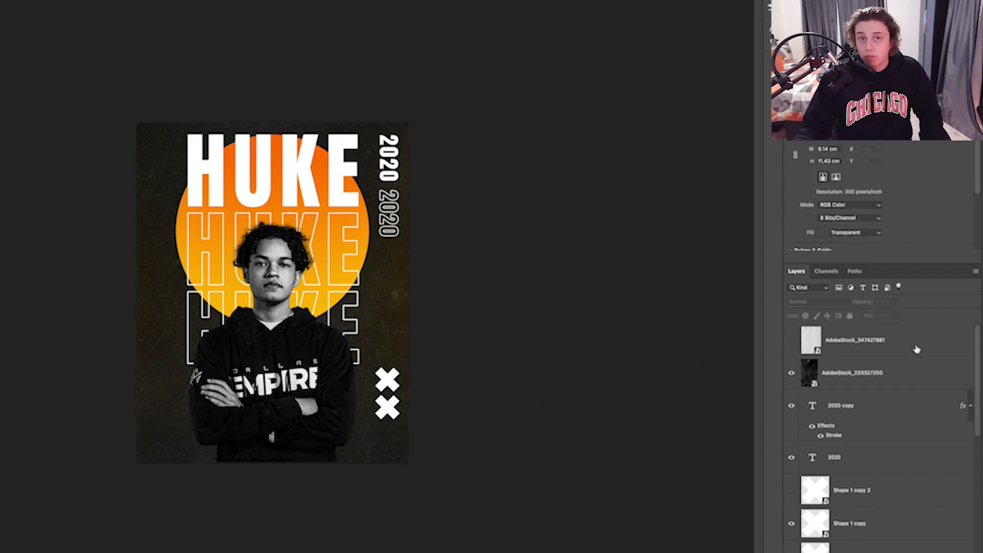
- Show the crumpled paper texture layer at 80% opacity over the poster
{"action": "left_click", "coordinate": [890, 351]}
{"action": "left_click", "coordinate": [791, 340]}
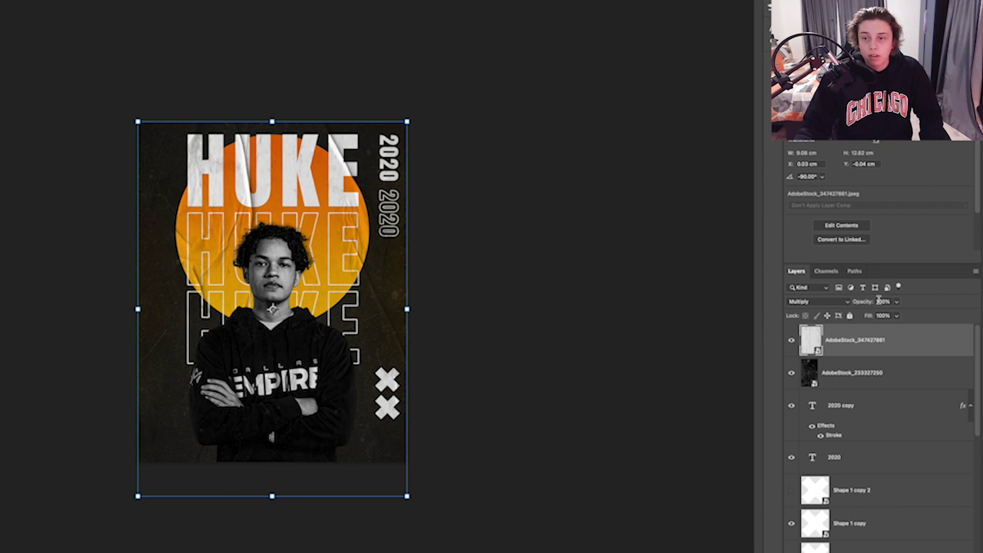
{"action": "mouse_move", "coordinate": [870, 304]}
{"action": "left_mouse_down"}
{"action": "mouse_move", "coordinate": [850, 304]}
{"action": "mouse_move", "coordinate": [860, 305]}
{"action": "left_mouse_up"}
{"action": "left_click", "coordinate": [706, 316]}
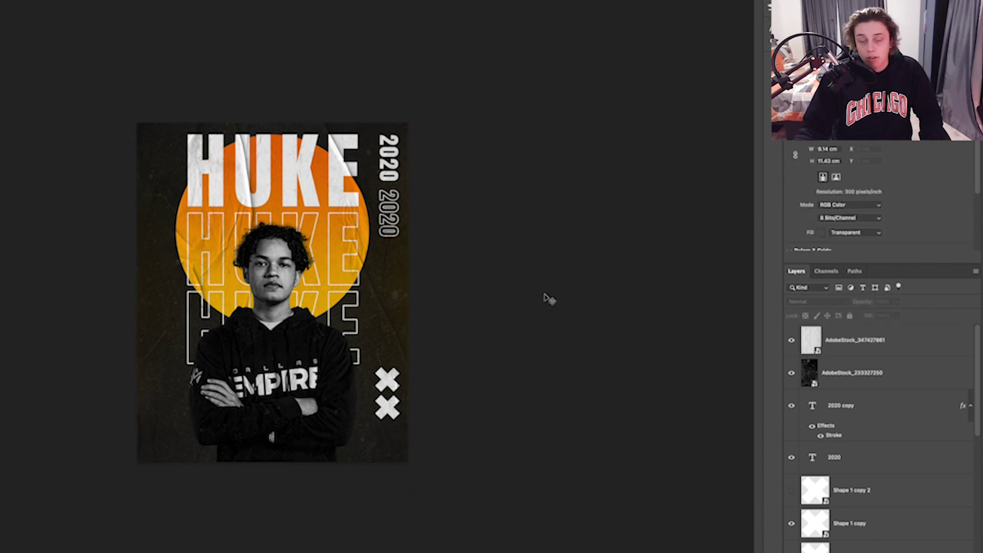
{"action": "left_click", "coordinate": [872, 341]}
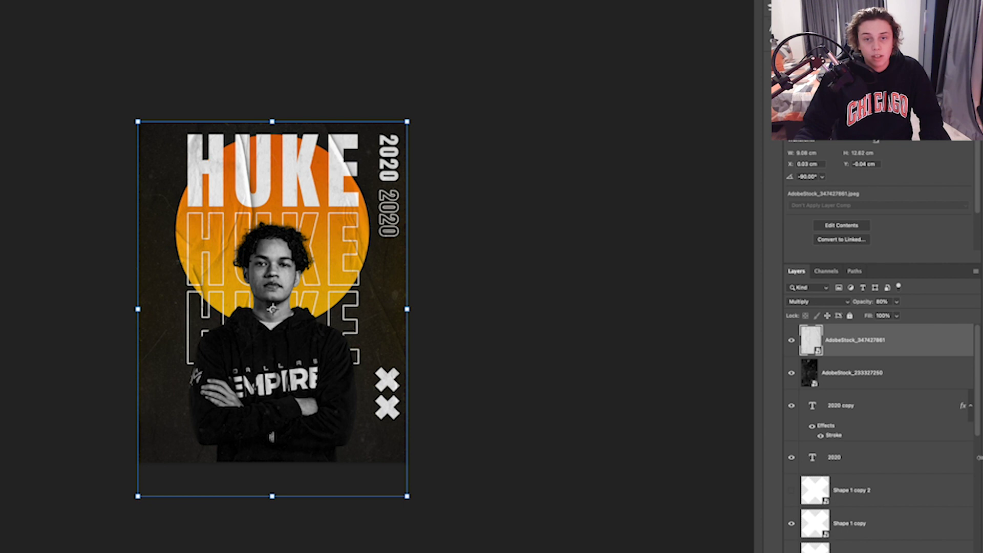
{"action": "scroll", "coordinate": [894, 502], "scroll_direction": "down", "scroll_amount": 3}
{"action": "scroll", "coordinate": [931, 522], "scroll_direction": "down", "scroll_amount": 5}
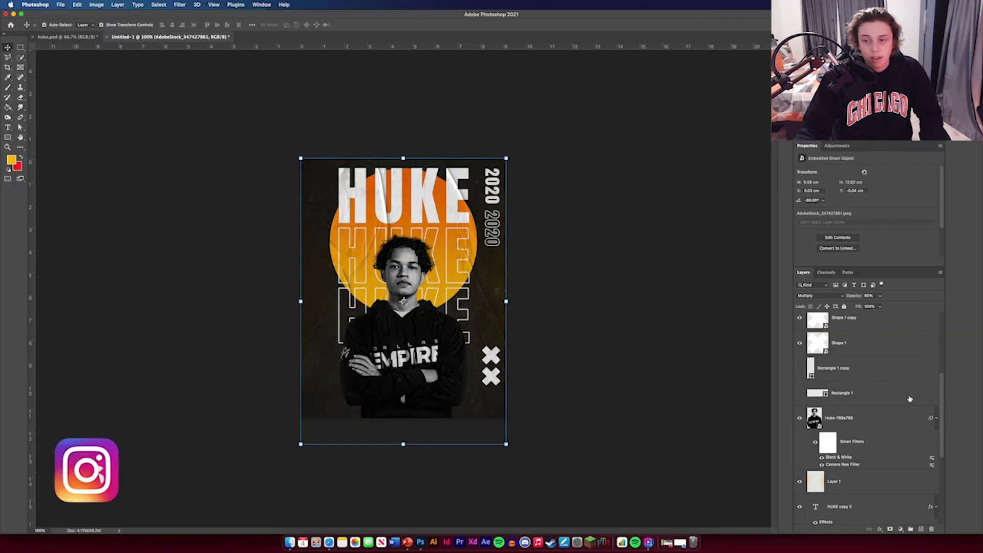
- Group all layers into Group 1 and merge a copy of the group
{"action": "scroll", "coordinate": [884, 511], "scroll_direction": "down", "scroll_amount": 2}
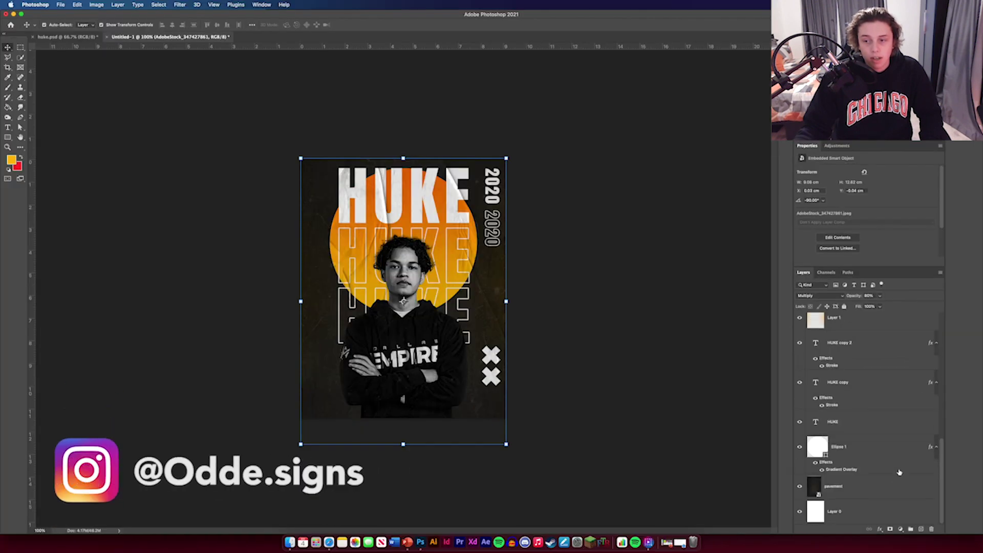
{"action": "left_click", "coordinate": [884, 511], "text": "shift"}
{"action": "left_click", "coordinate": [911, 528]}
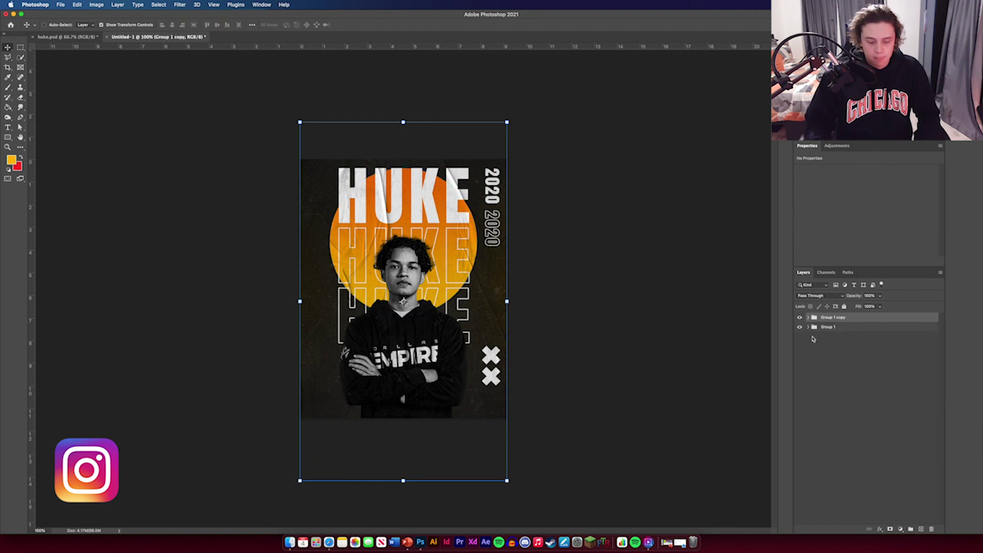
{"action": "key", "text": "super+e"}
- Select the whole poster and cut it onto a new layer, Layer 2
{"action": "key", "text": "m"}
{"action": "left_click_drag", "start_coordinate": [274, 134], "coordinate": [588, 473]}
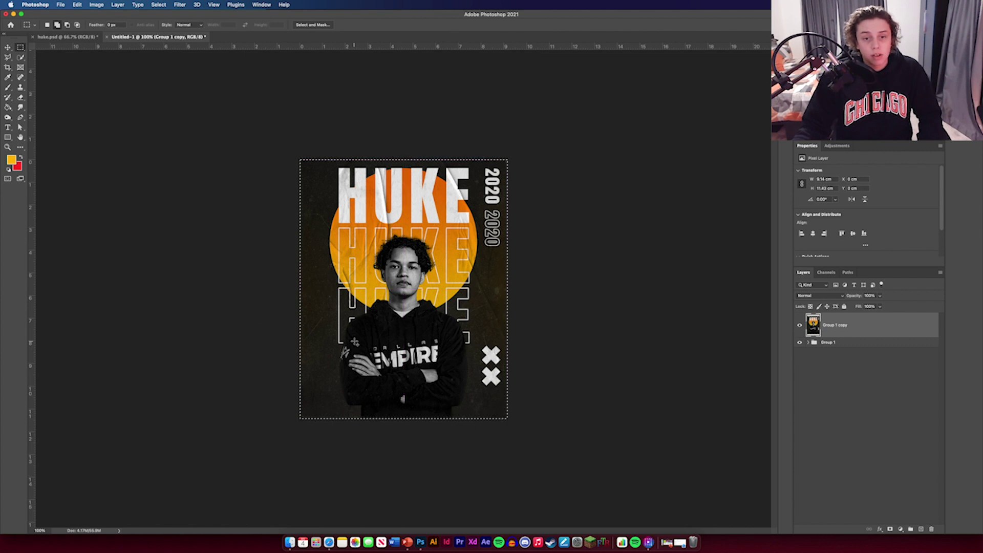
{"action": "right_click", "coordinate": [452, 300]}
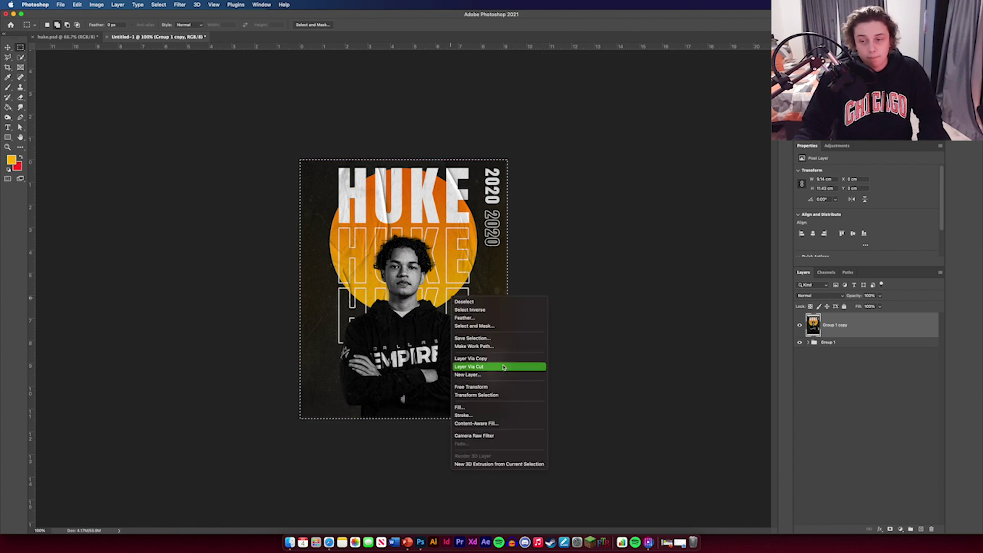
{"action": "left_click", "coordinate": [469, 366]}
- Delete the empty Group 1 copy layer and open the Camera Raw Filter on Layer 2
{"action": "left_click", "coordinate": [7, 47]}
{"action": "left_click", "coordinate": [368, 128]}
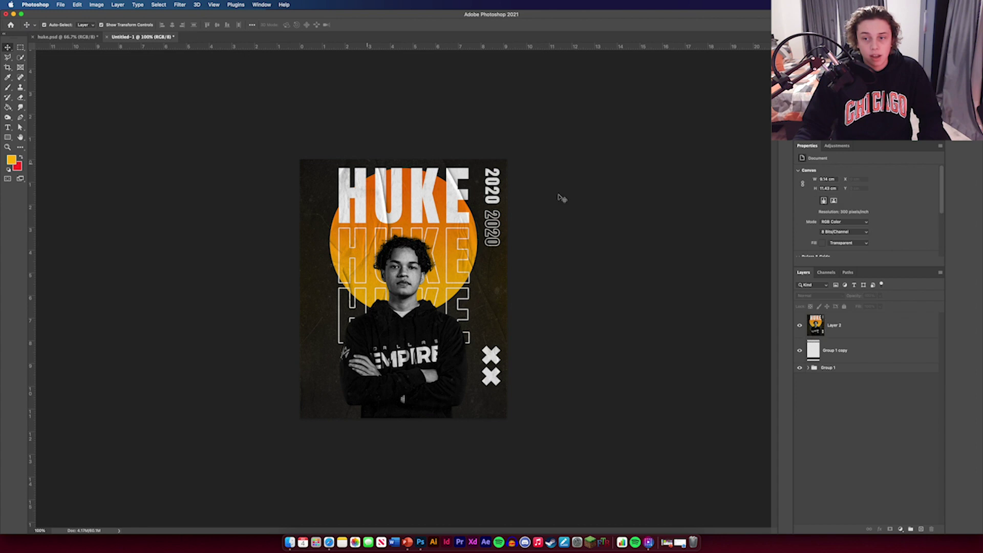
{"action": "left_click", "coordinate": [859, 357]}
{"action": "key", "text": "Delete"}
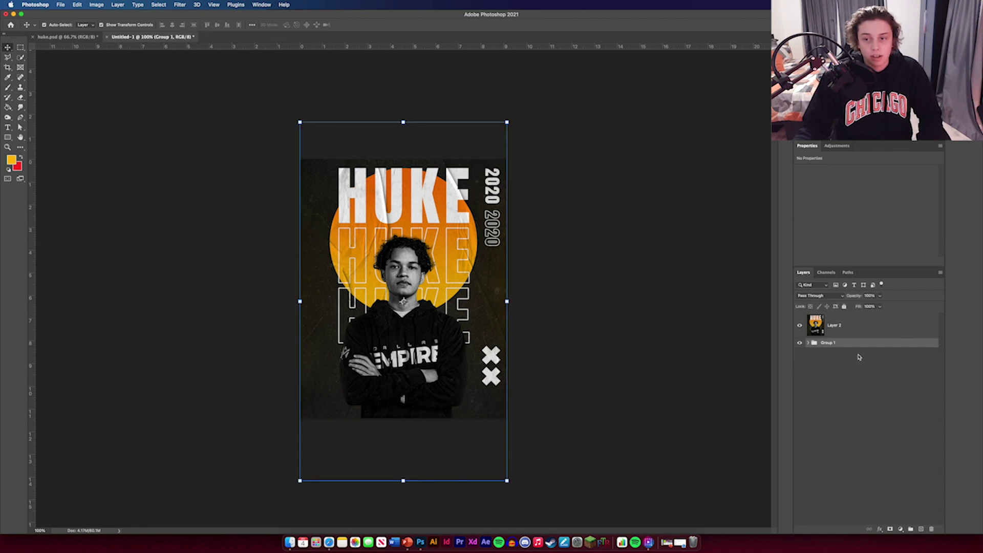
{"action": "left_click", "coordinate": [197, 5]}
{"action": "left_click", "coordinate": [267, 102]}
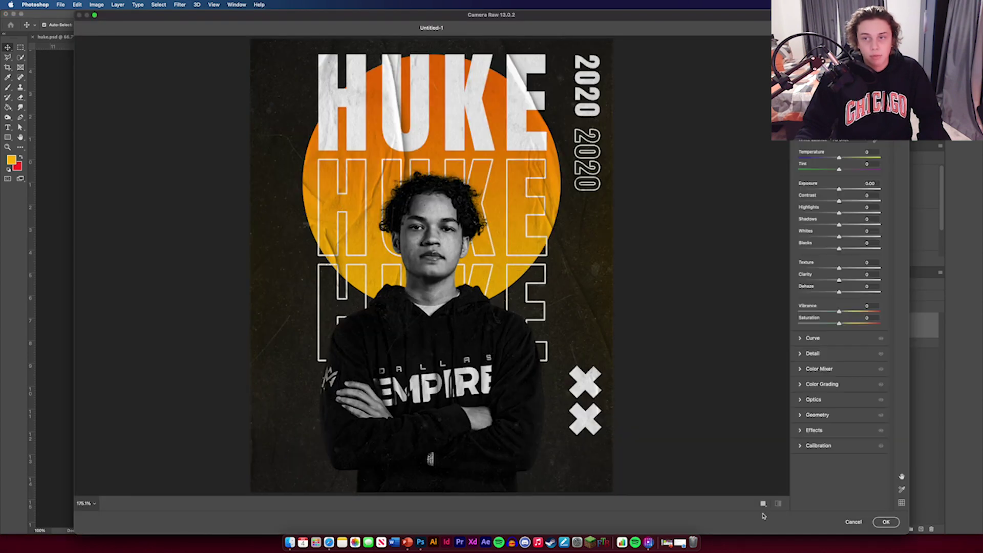
- Turn on Before/After view and set Temperature +15, Contrast about +58, Exposure +0.60
{"action": "left_click", "coordinate": [762, 504]}
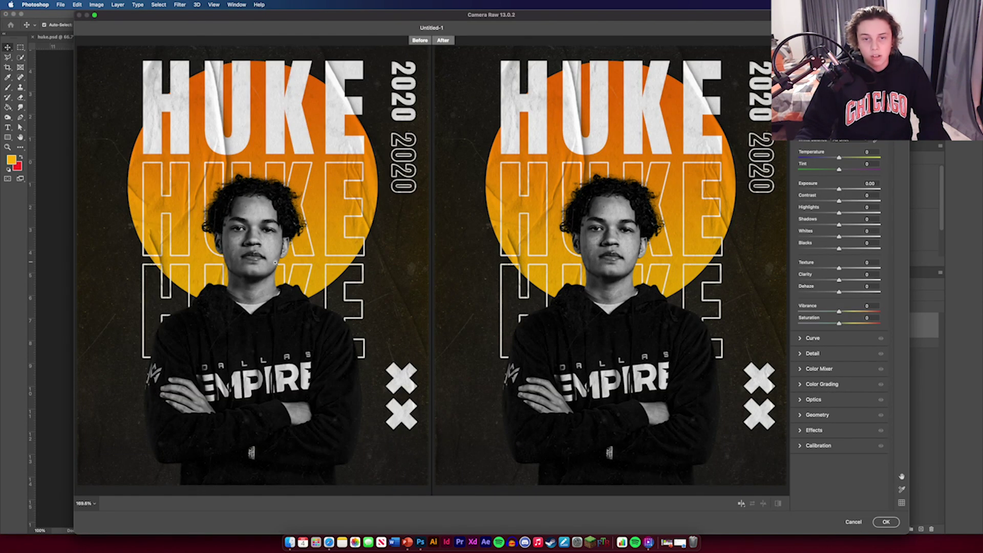
{"action": "left_click", "coordinate": [845, 158]}
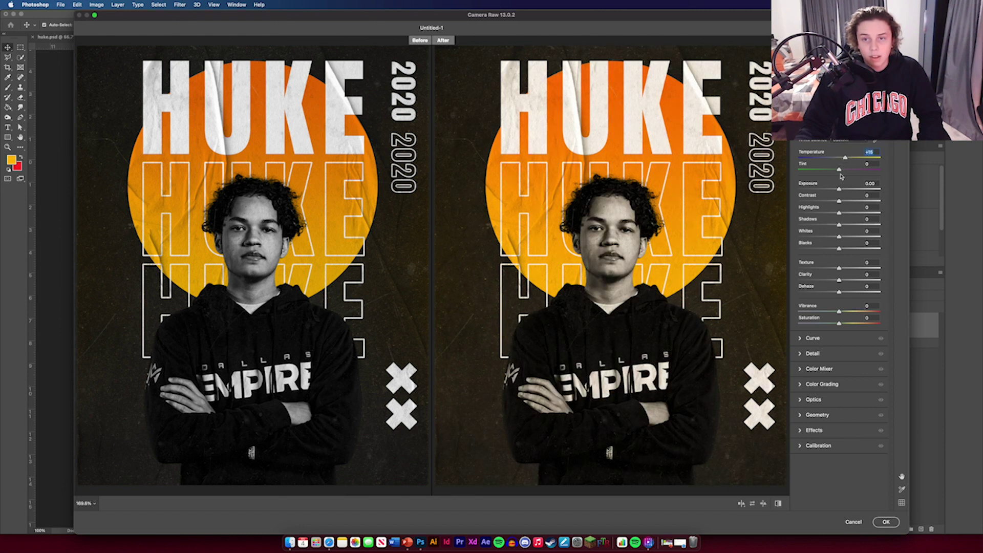
{"action": "left_click_drag", "start_coordinate": [838, 201], "coordinate": [862, 202]}
{"action": "left_click", "coordinate": [844, 190]}
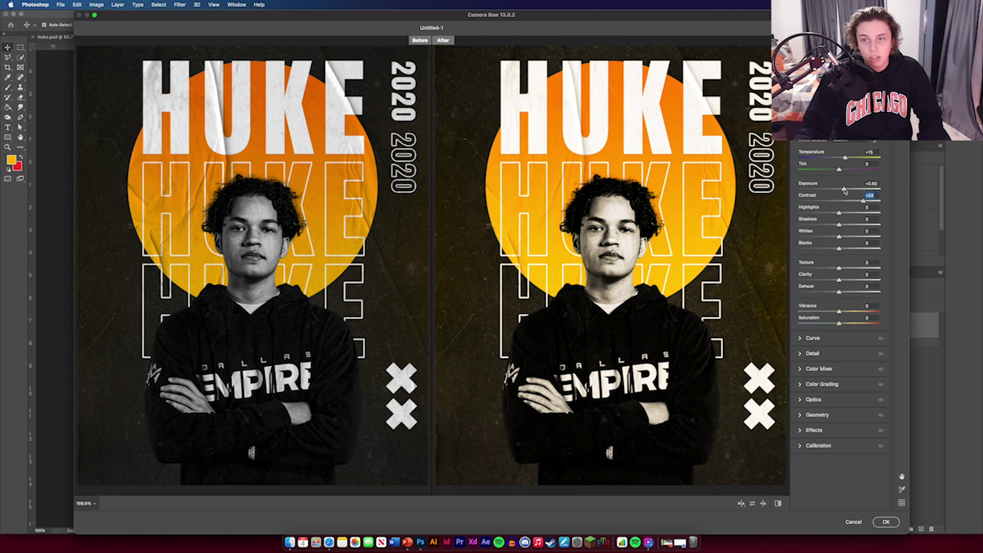
- Set Highlights +12, Shadows -27, Whites +17 and Blacks -24
{"action": "left_click", "coordinate": [850, 212]}
{"action": "left_click", "coordinate": [822, 224]}
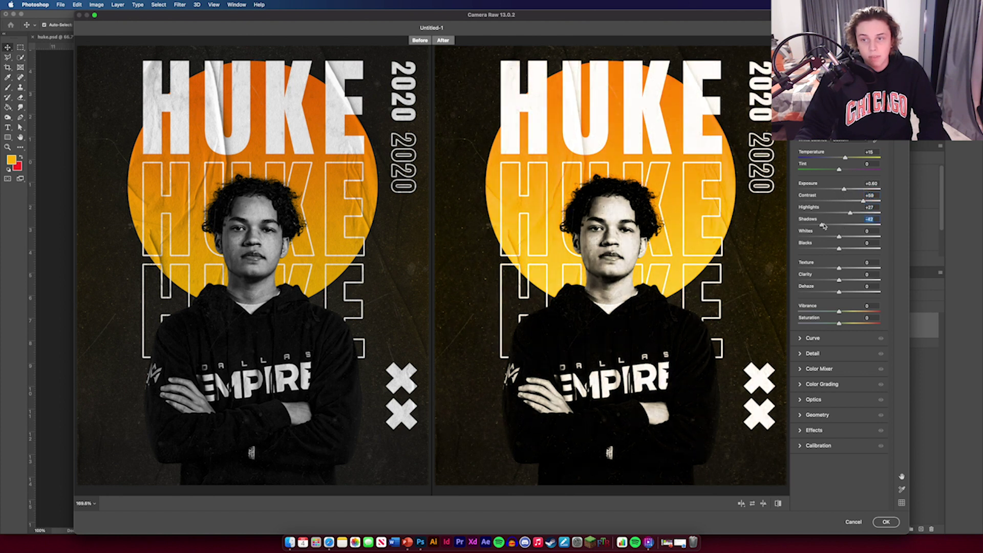
{"action": "left_click", "coordinate": [828, 225]}
{"action": "left_click", "coordinate": [844, 213]}
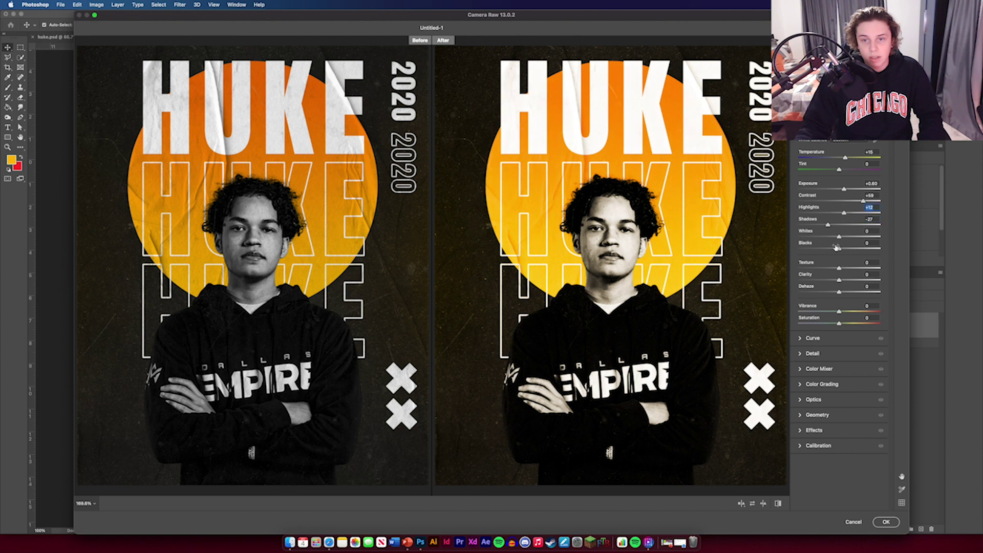
{"action": "left_click", "coordinate": [846, 237]}
{"action": "left_click", "coordinate": [829, 248]}
- Boost Texture to +77 and add Clarity for more local contrast
{"action": "left_click_drag", "start_coordinate": [839, 269], "coordinate": [870, 268]}
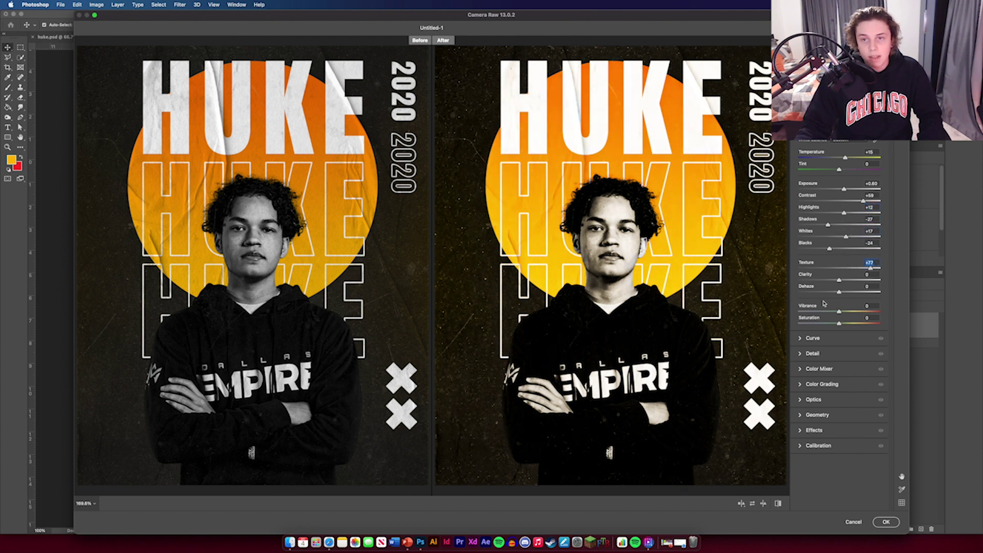
{"action": "left_click_drag", "start_coordinate": [838, 280], "coordinate": [852, 311]}
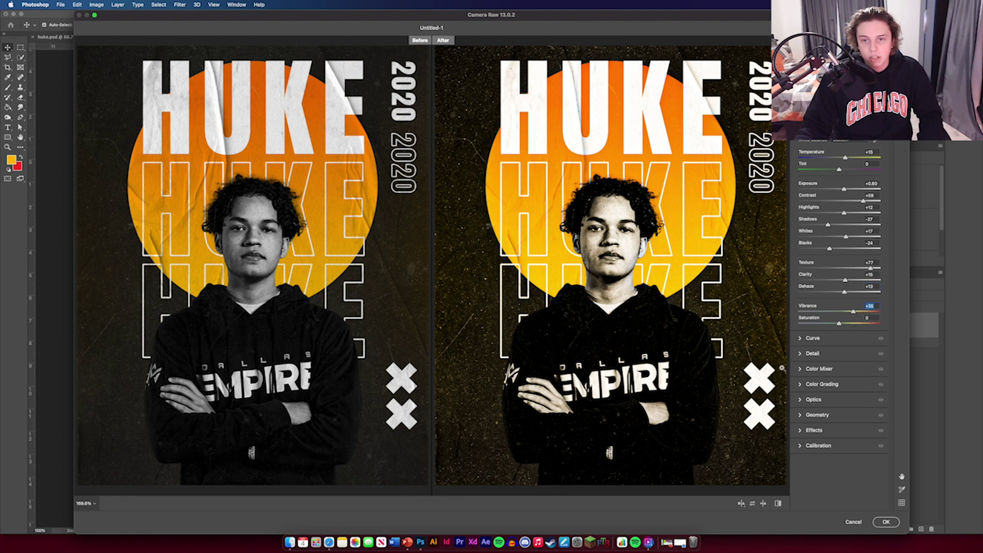
{"action": "left_click", "coordinate": [801, 339]}
- Adjust the curve with Highlights +17, increase sharpening, and shift the Reds and Yellows hues
{"action": "left_click_drag", "start_coordinate": [822, 223], "coordinate": [822, 226]}
{"action": "left_click_drag", "start_coordinate": [869, 191], "coordinate": [869, 183]}
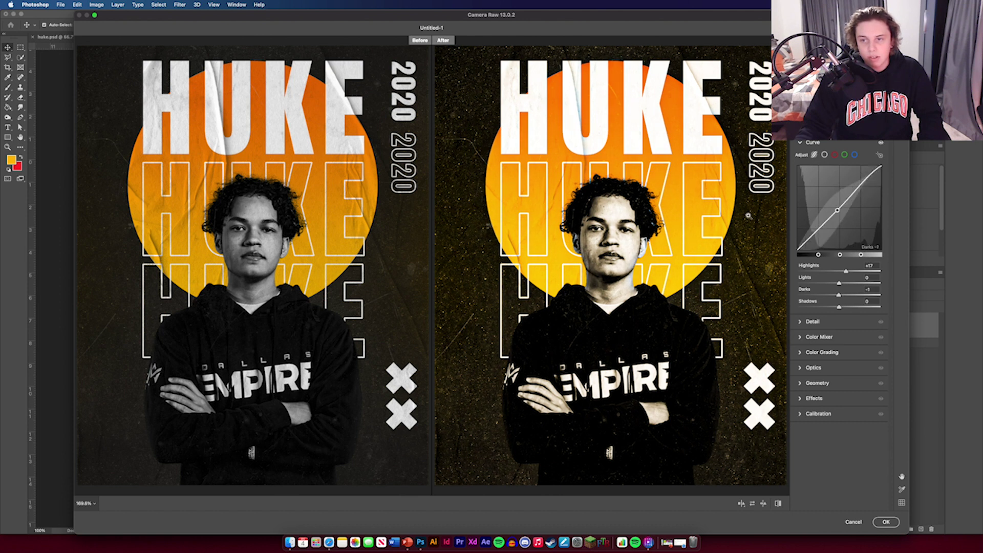
{"action": "left_click", "coordinate": [812, 321]}
{"action": "left_click_drag", "start_coordinate": [798, 177], "coordinate": [810, 207]}
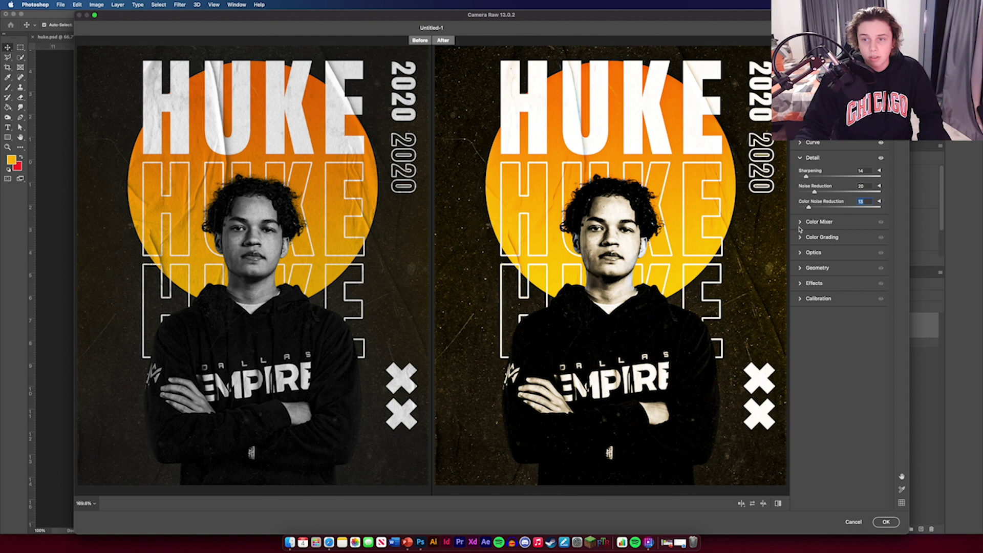
{"action": "left_click", "coordinate": [799, 223]}
{"action": "left_click_drag", "start_coordinate": [838, 241], "coordinate": [828, 219]}
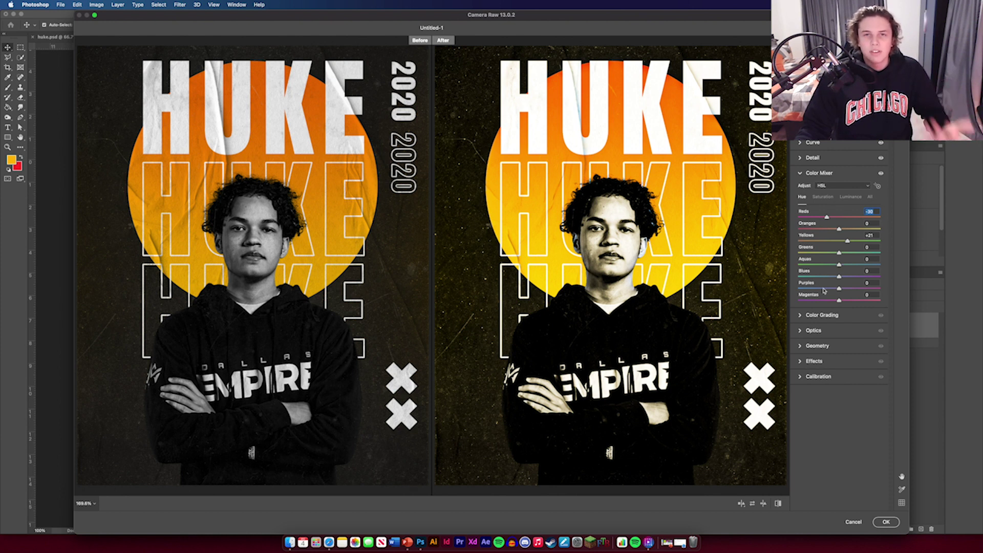
- Add film grain and a -10 vignette, then apply the Camera Raw grade
{"action": "left_click", "coordinate": [801, 361]}
{"action": "mouse_move", "coordinate": [801, 253]}
{"action": "left_mouse_down"}
{"action": "mouse_move", "coordinate": [839, 256]}
{"action": "mouse_move", "coordinate": [813, 255]}
{"action": "left_mouse_up"}
{"action": "left_click_drag", "start_coordinate": [838, 293], "coordinate": [834, 293]}
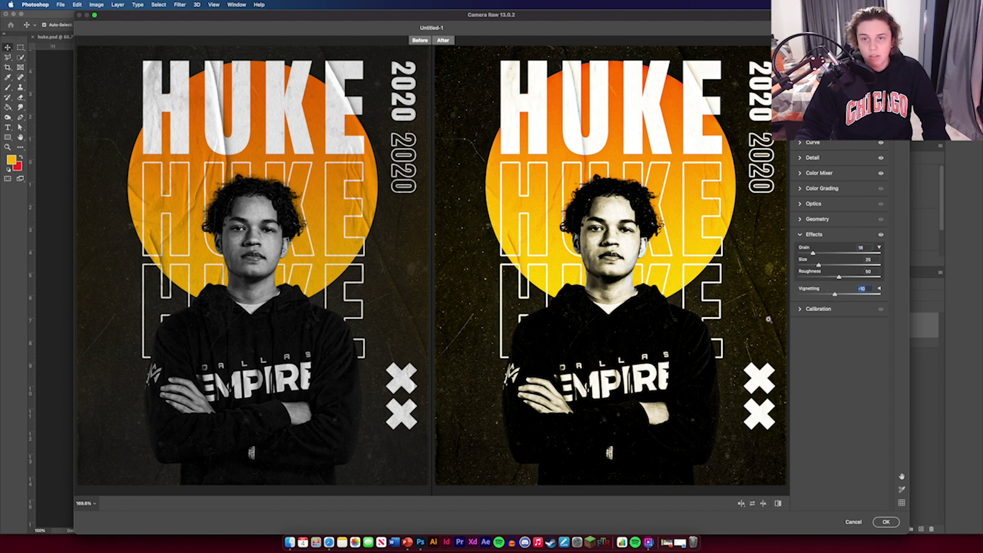
{"action": "left_click", "coordinate": [886, 521]}
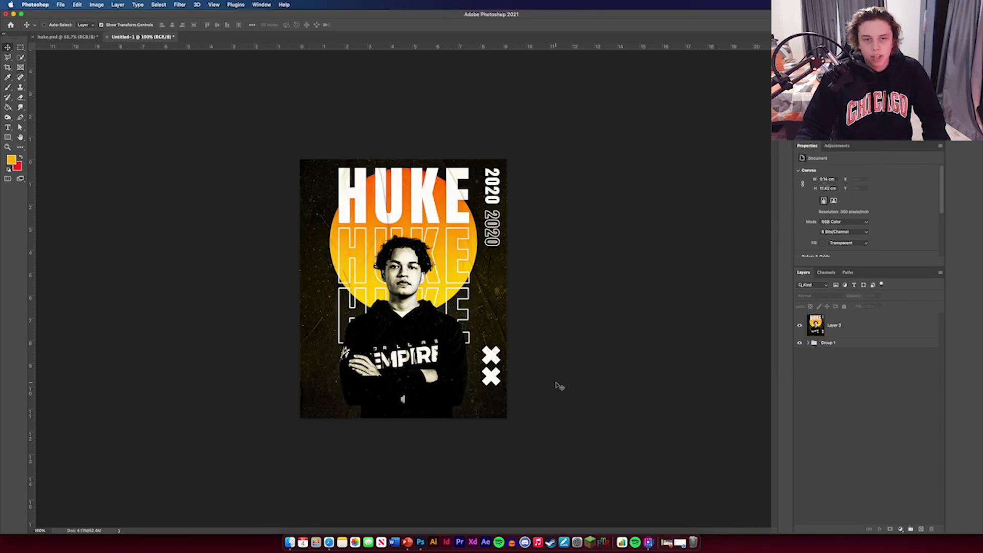
- Zoom in to inspect the finished poster, then fit the whole poster on screen
{"action": "key", "text": "super+equal"}
{"action": "key", "text": "z"}
{"action": "left_click_drag", "start_coordinate": [614, 252], "coordinate": [632, 265]}
{"action": "key", "text": "super+0"}
{"action": "key", "text": "v"}
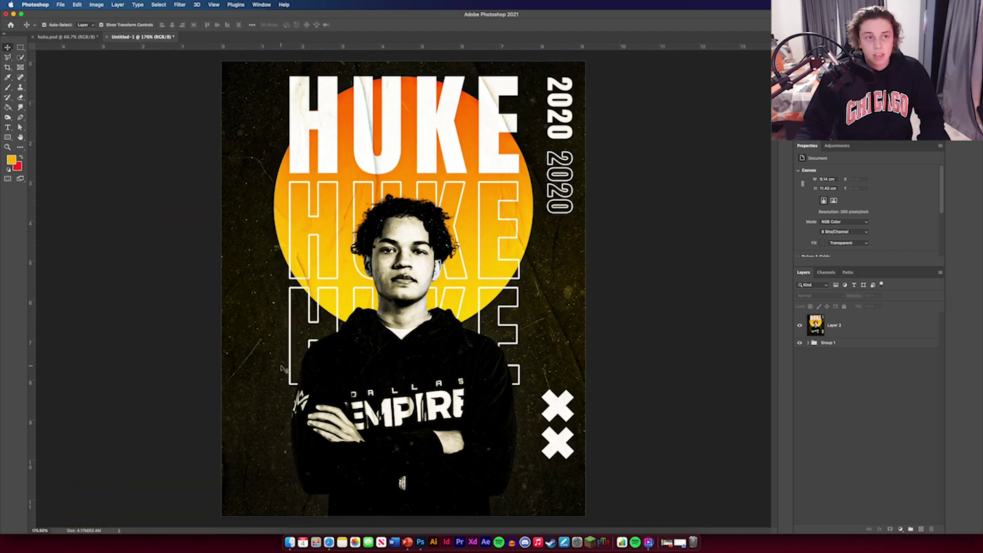